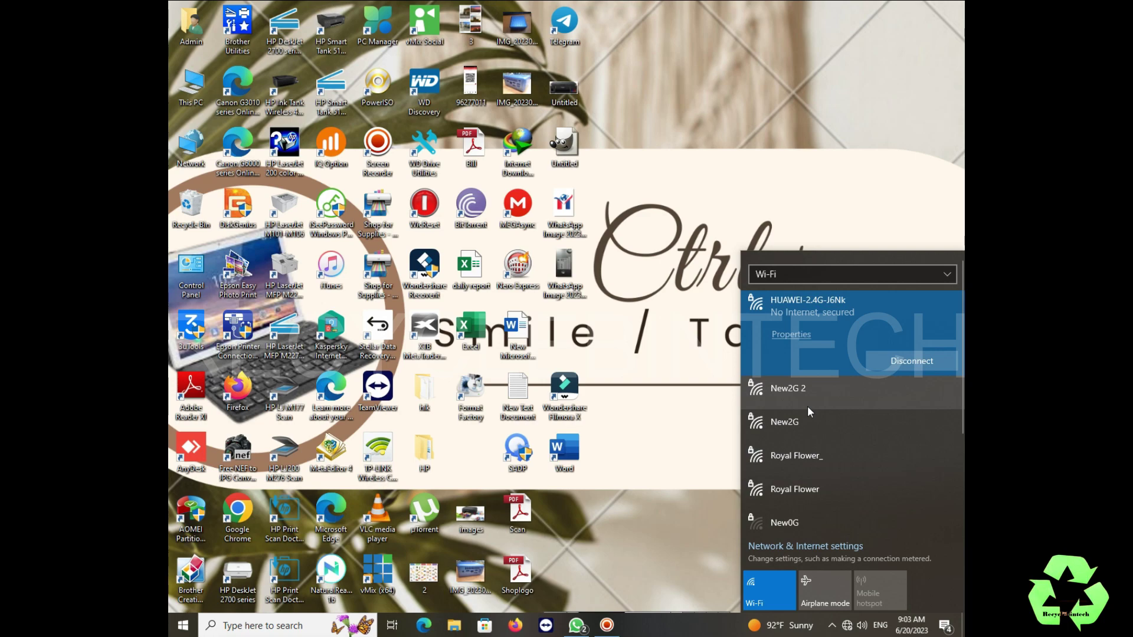
- Dismiss the Wi-Fi network list now that the PC is joined to HUAWEI-2.4G-J6Nk
click(675, 367)
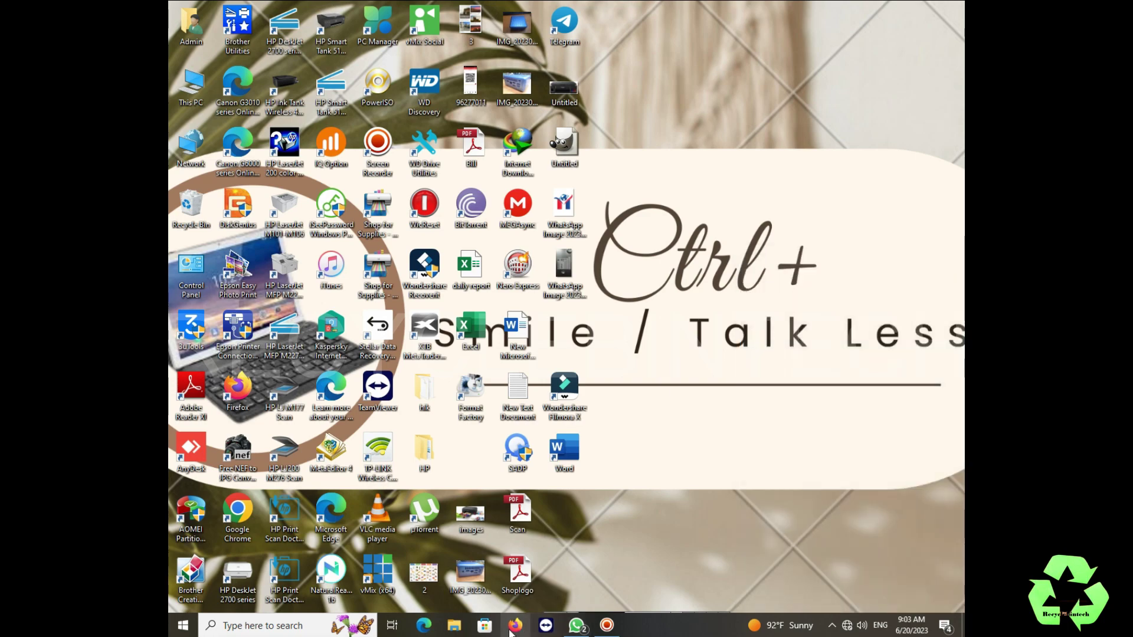
- Launch Firefox and load the router page at 192.168.100.1, fixing the mistyped final digit
click(515, 625)
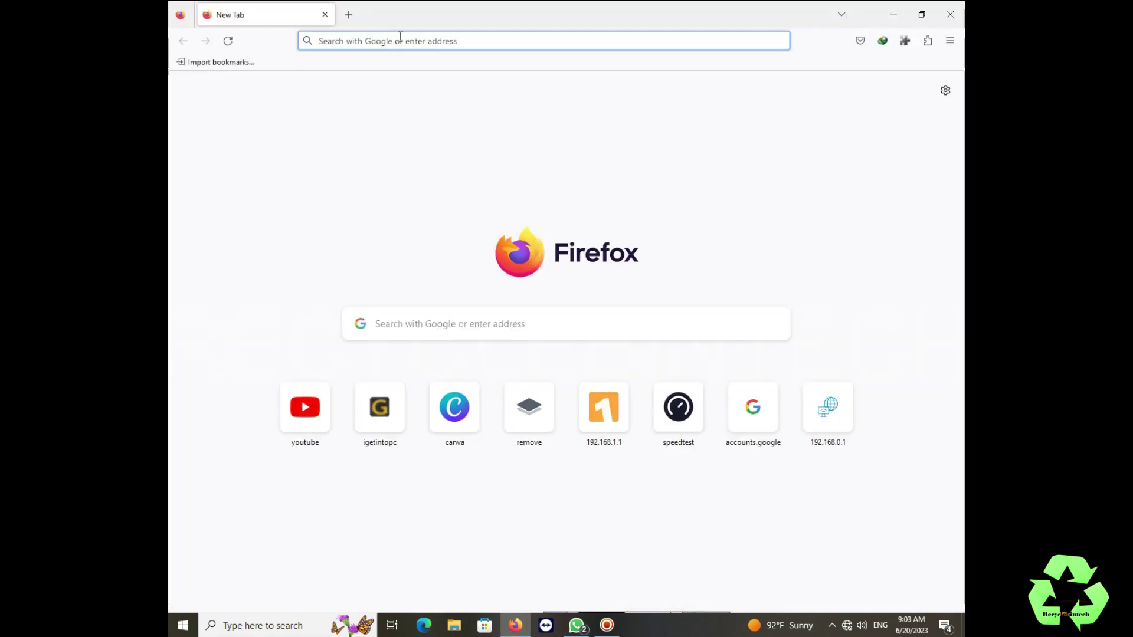
click(400, 38)
text(192)
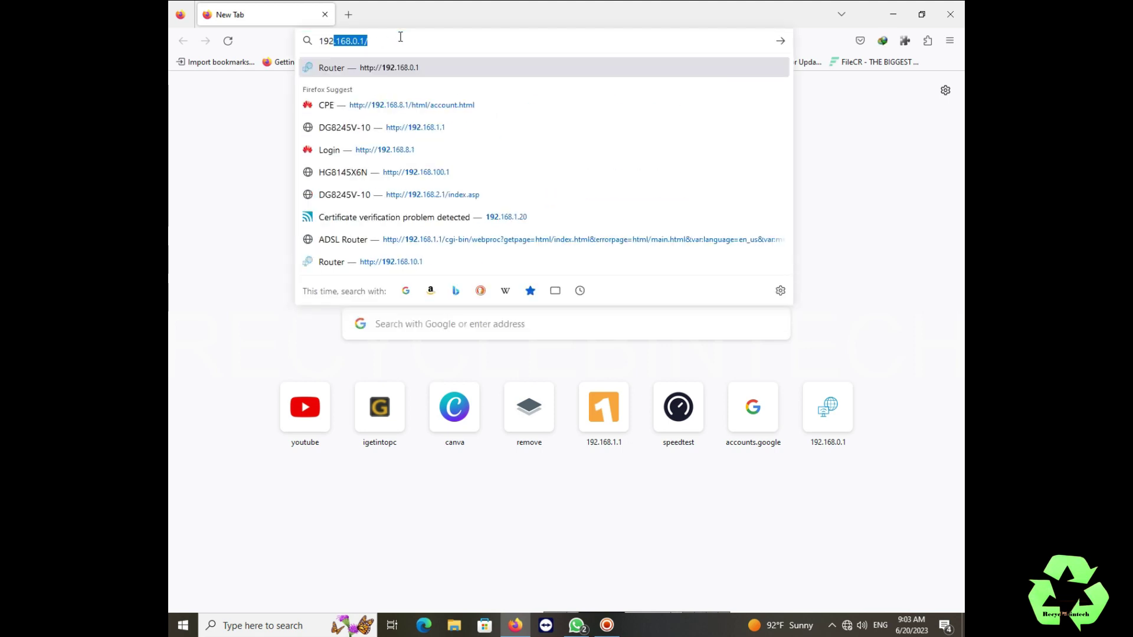
text(.168.1)
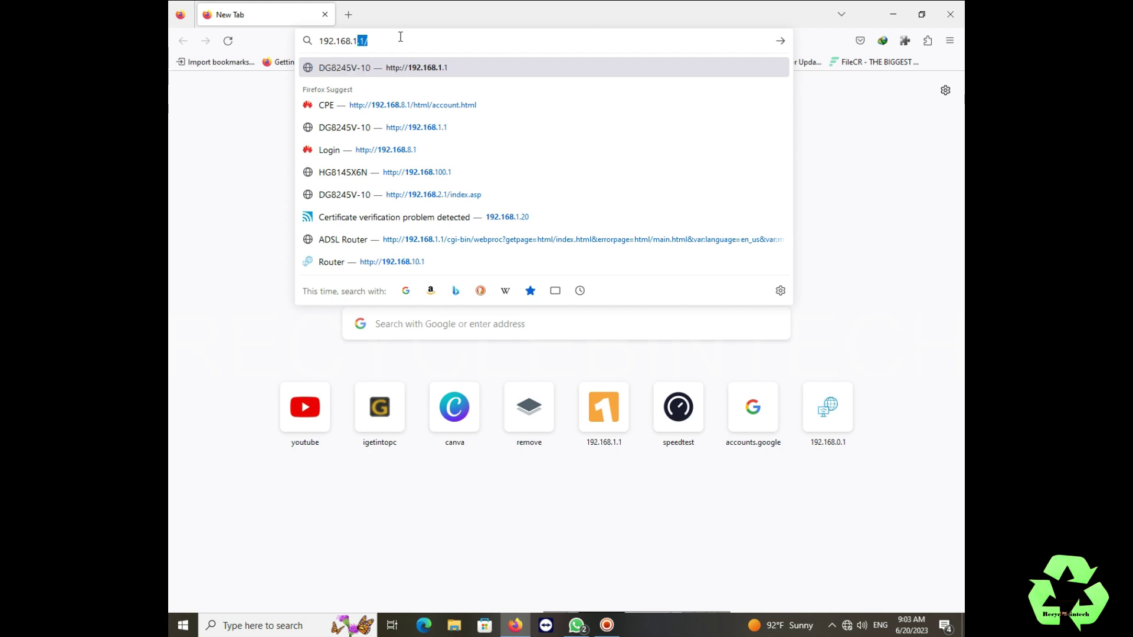
text(00.0)
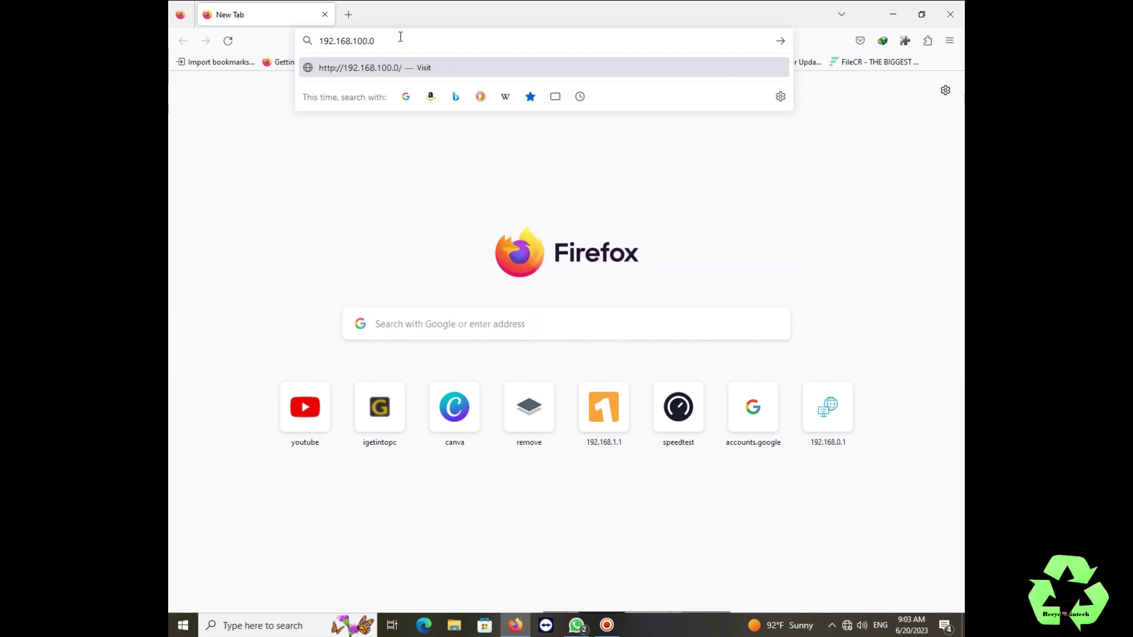
key(BackSpace)
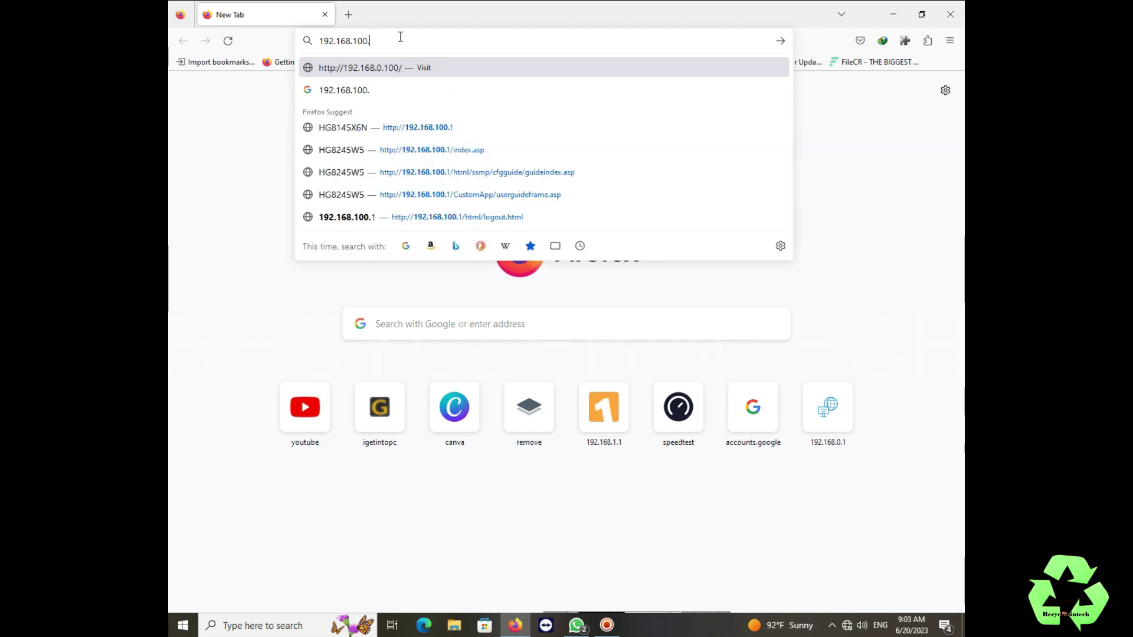
text(1/)
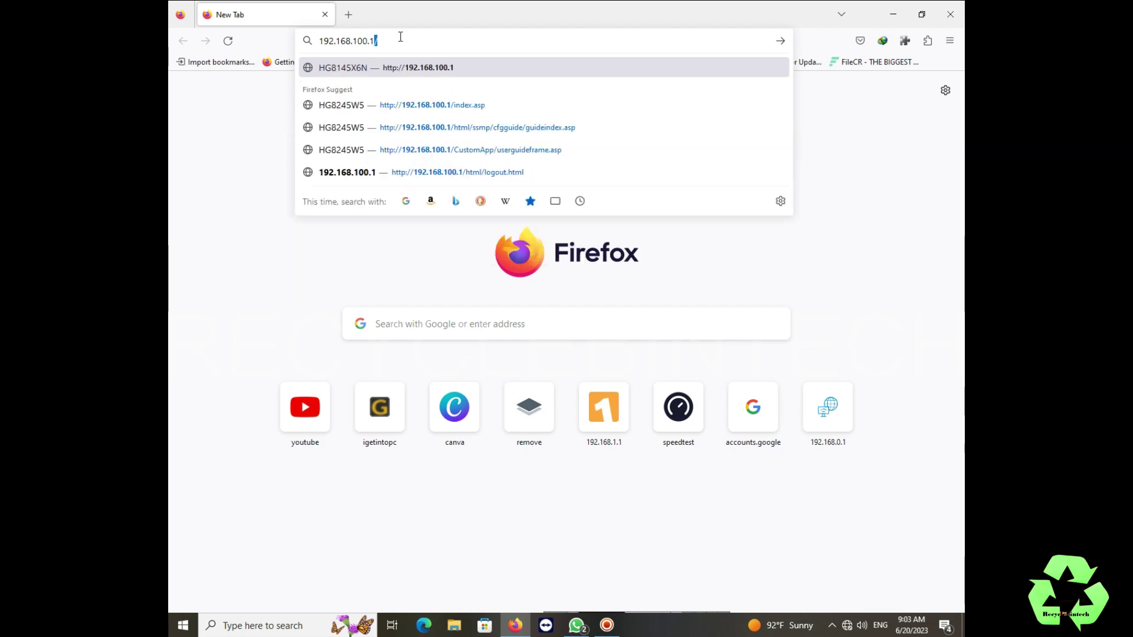
key(Return)
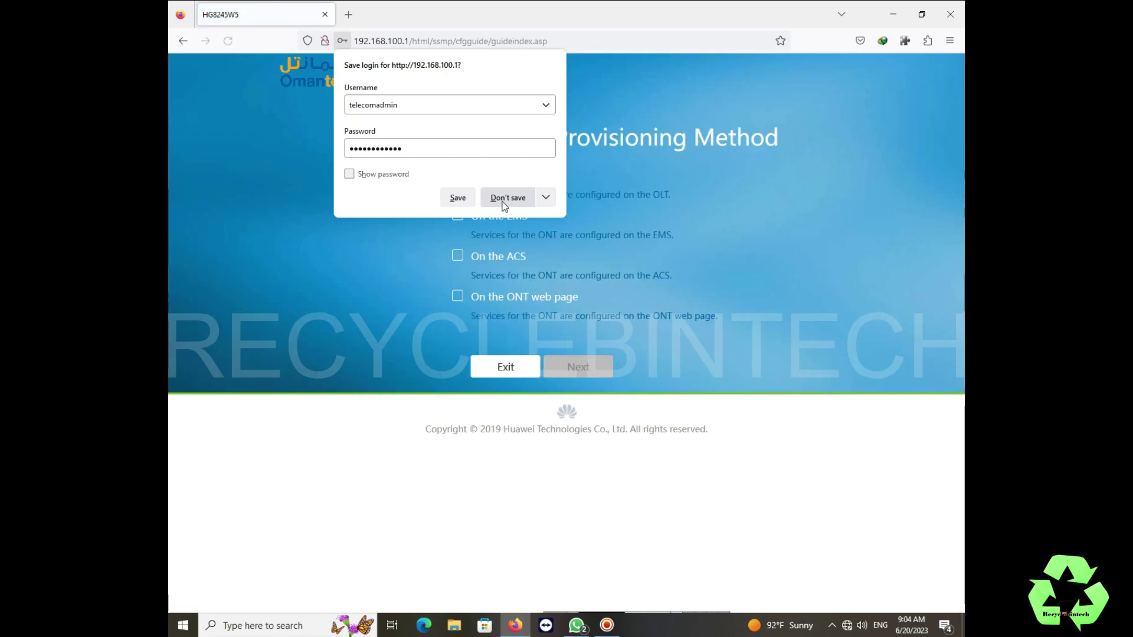
- Decline saving the router login and exit the Service Provisioning Method wizard to the Home Page
click(503, 202)
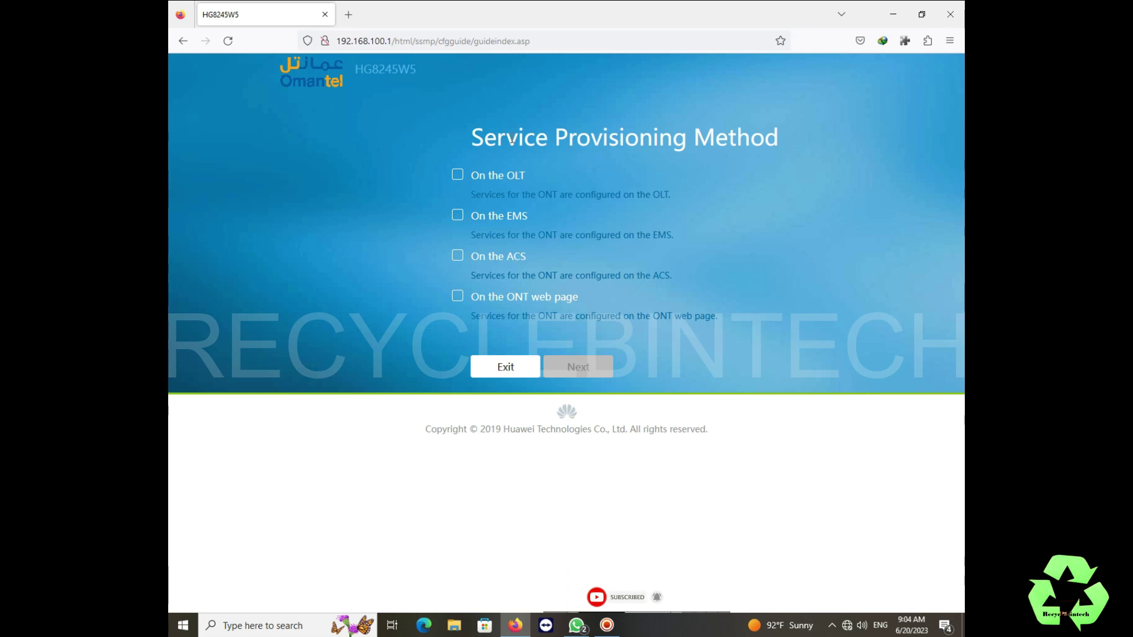
click(499, 366)
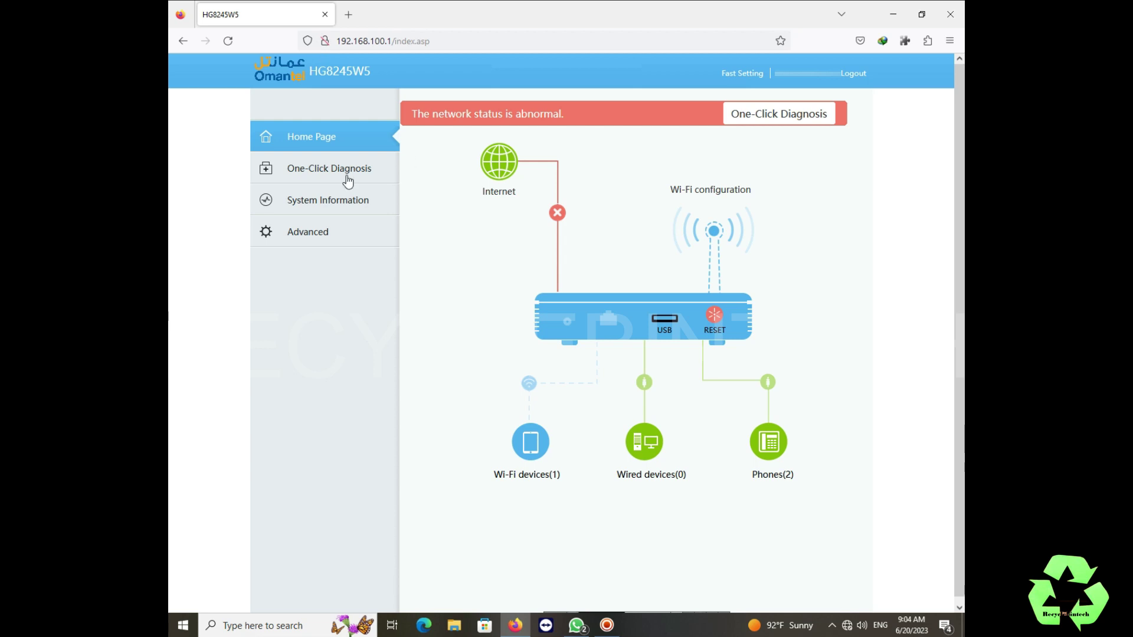
- Under Advanced > LAN, view Layer 2/3 Port, LAN Host, then the DHCP Server pool settings
click(313, 233)
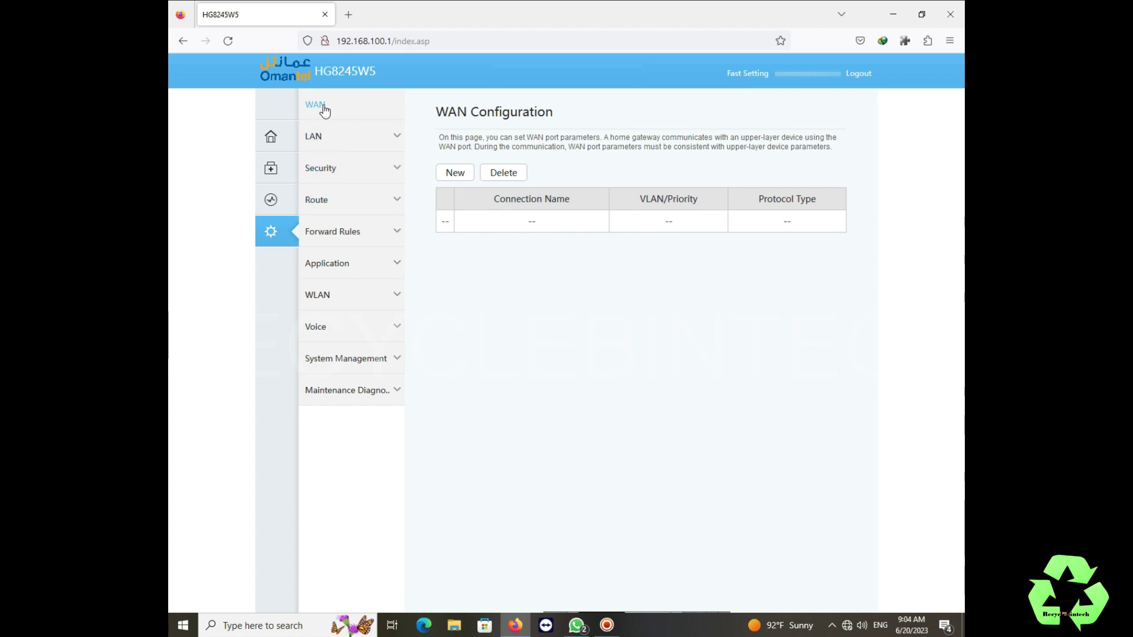
click(333, 140)
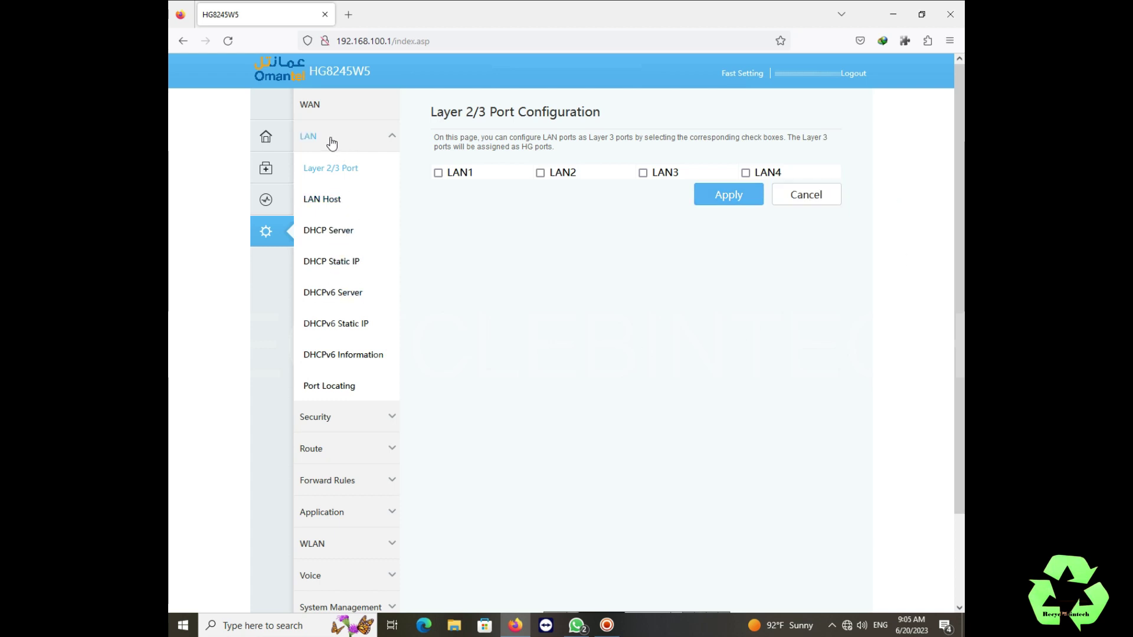
click(338, 208)
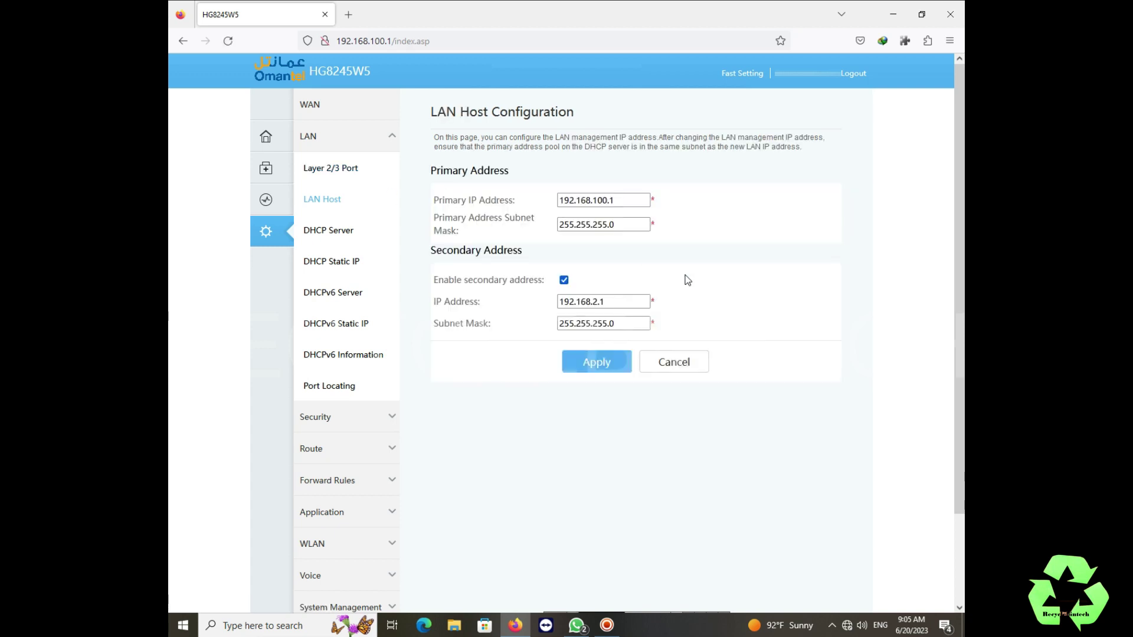
click(335, 239)
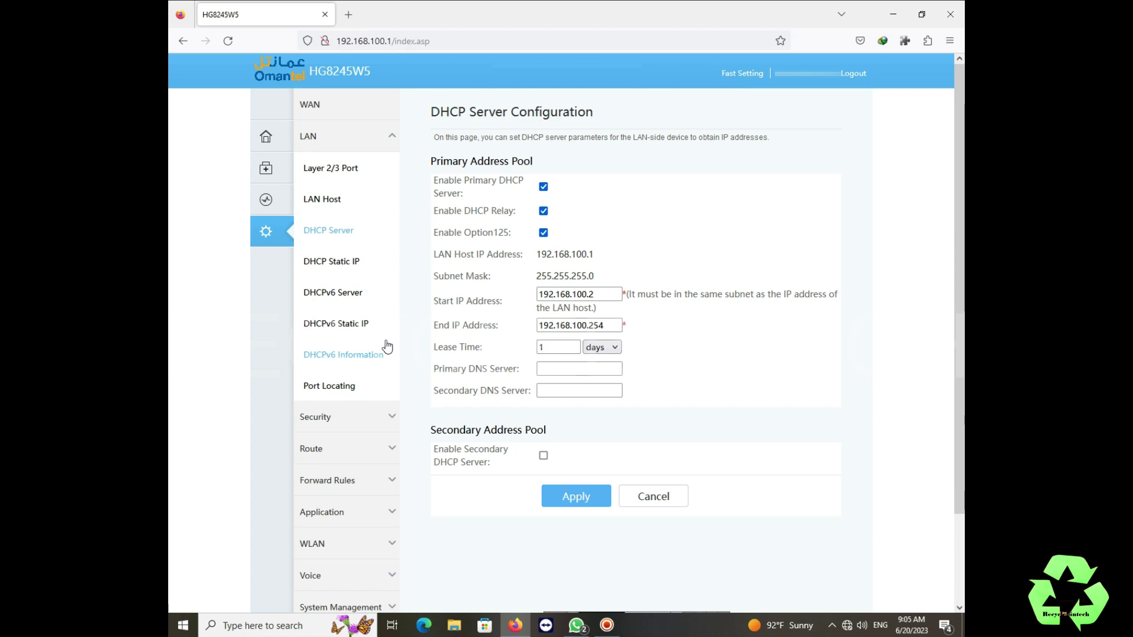
scroll(333, 354, down, 2)
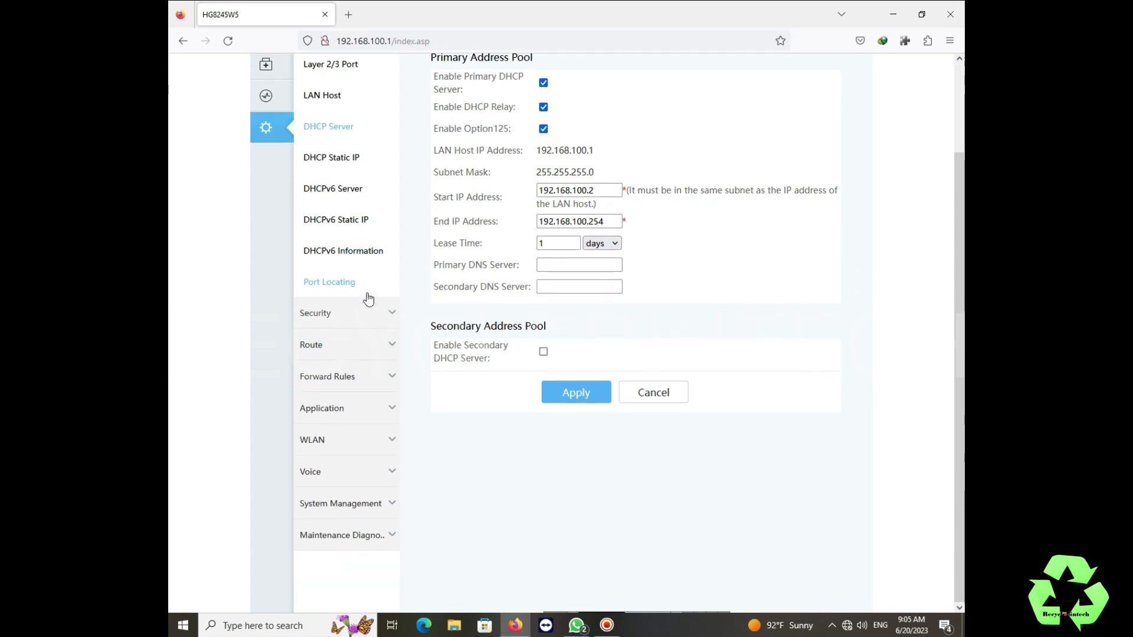
- Visit the Firewall Level, IPv4 Filtering, MAC Filtering and Wi-Fi MAC Filtering security pages
click(367, 318)
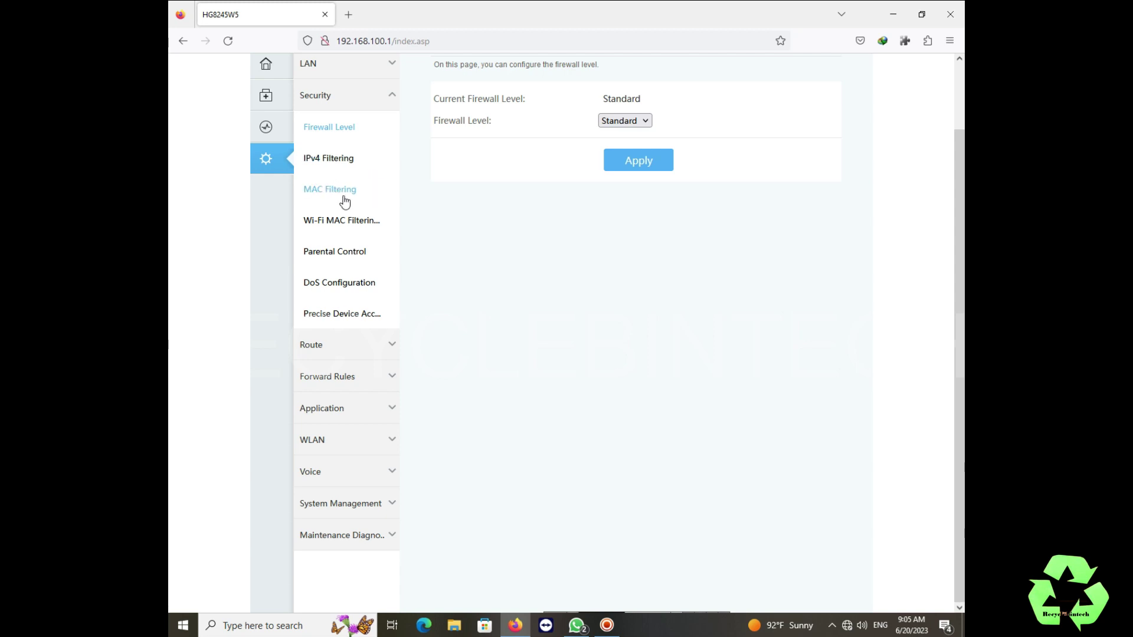
click(331, 163)
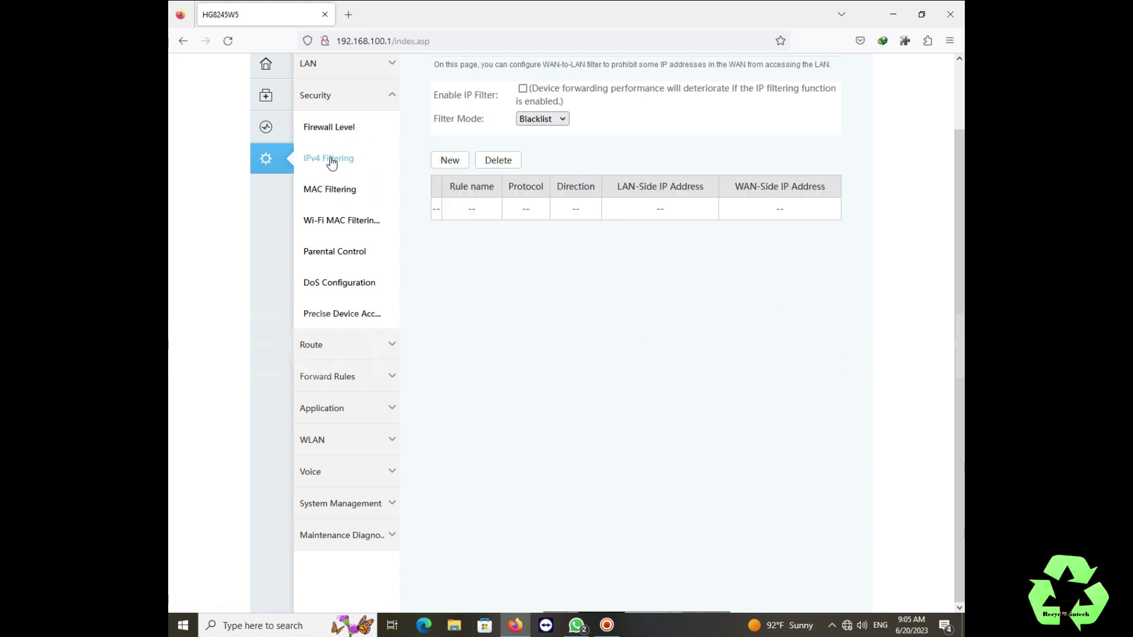
click(340, 193)
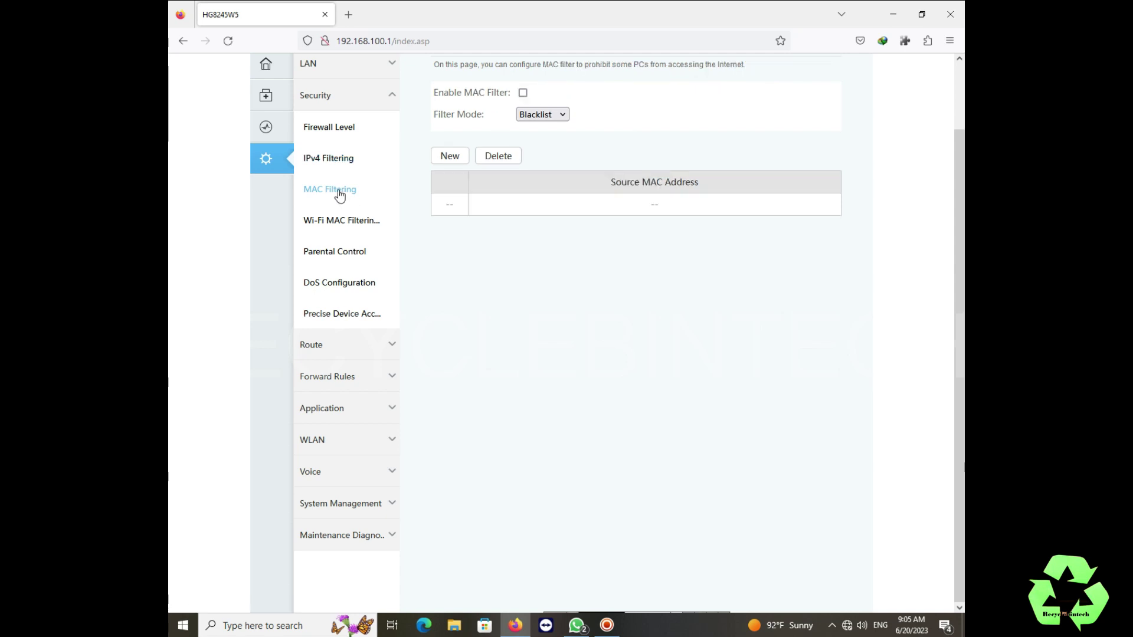
click(352, 230)
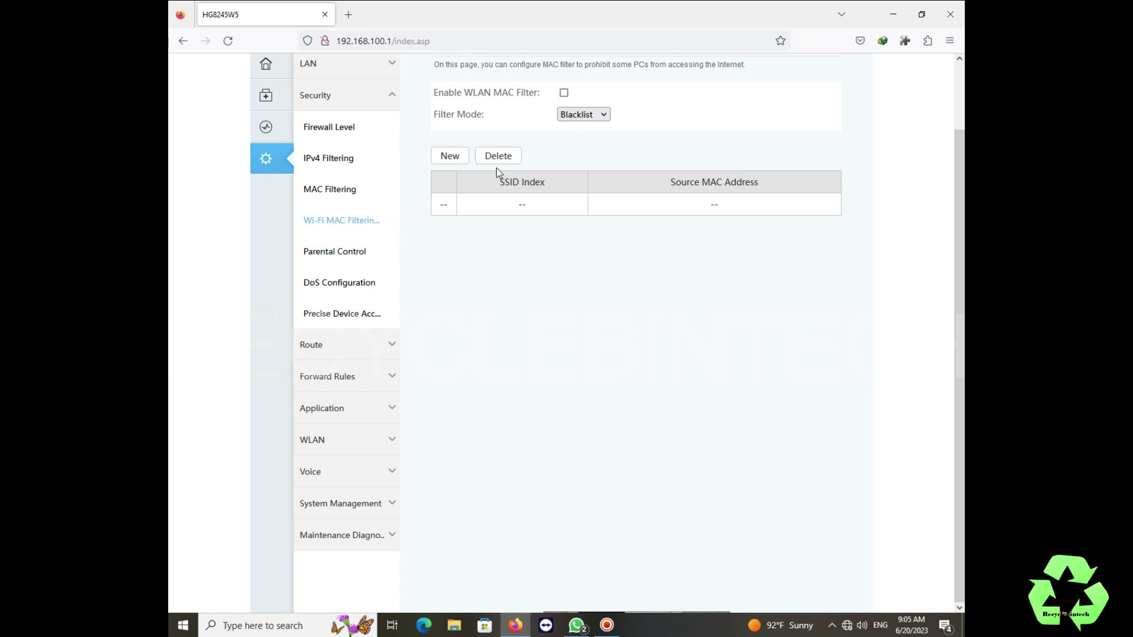
- Check the Wi-Fi MAC filter modes and a new rule's SSID and MAC fields, then cancel it
click(576, 115)
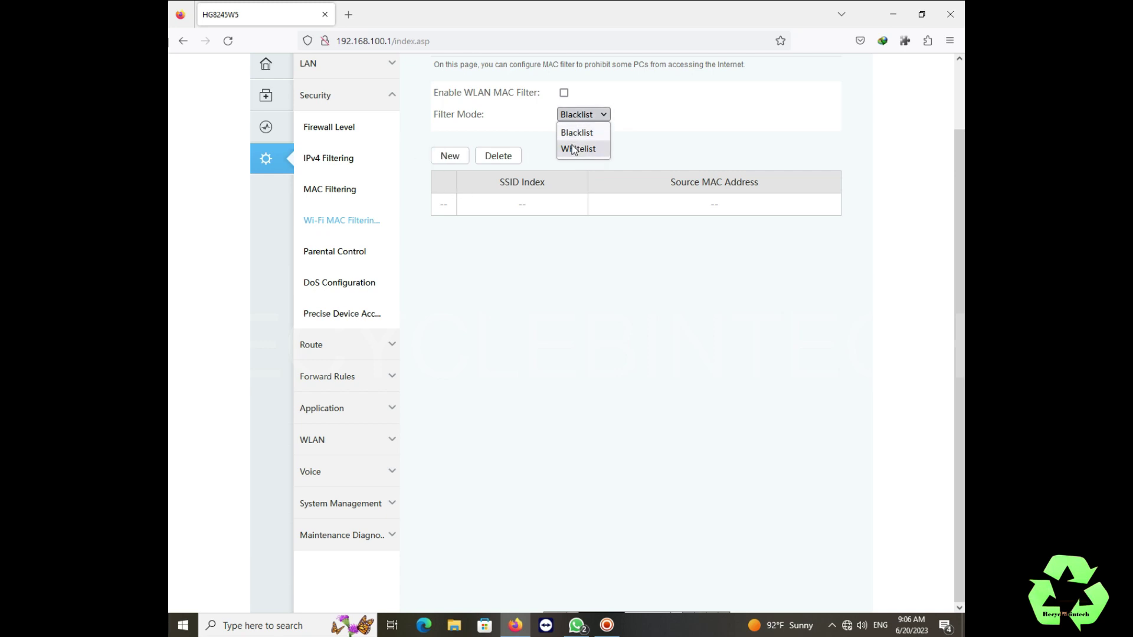
click(459, 157)
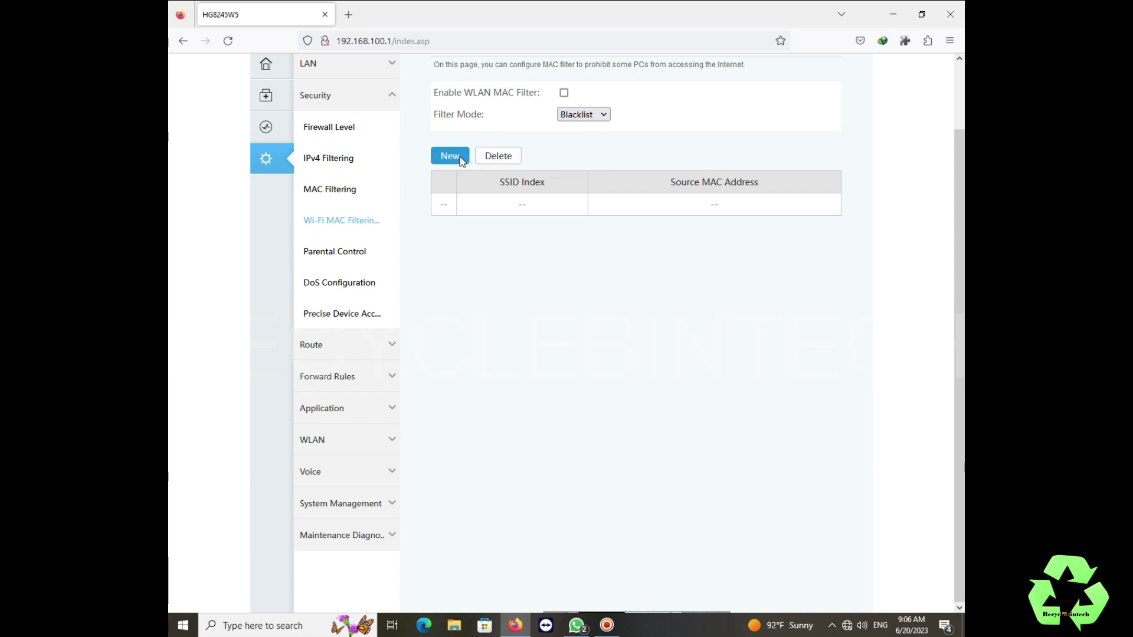
click(544, 239)
click(544, 239)
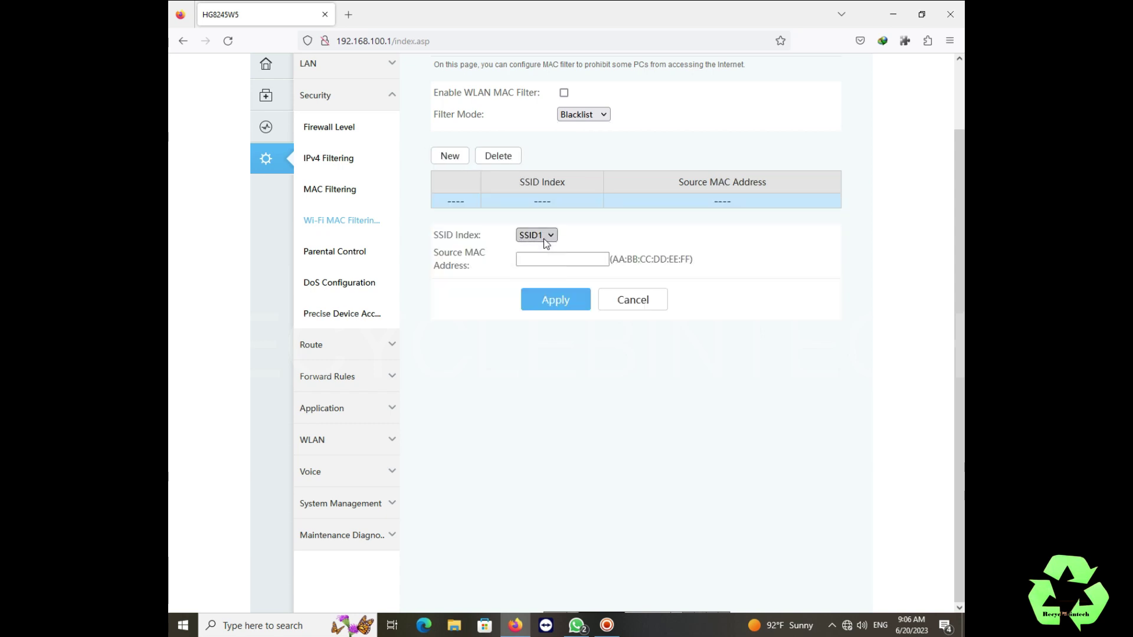
click(527, 258)
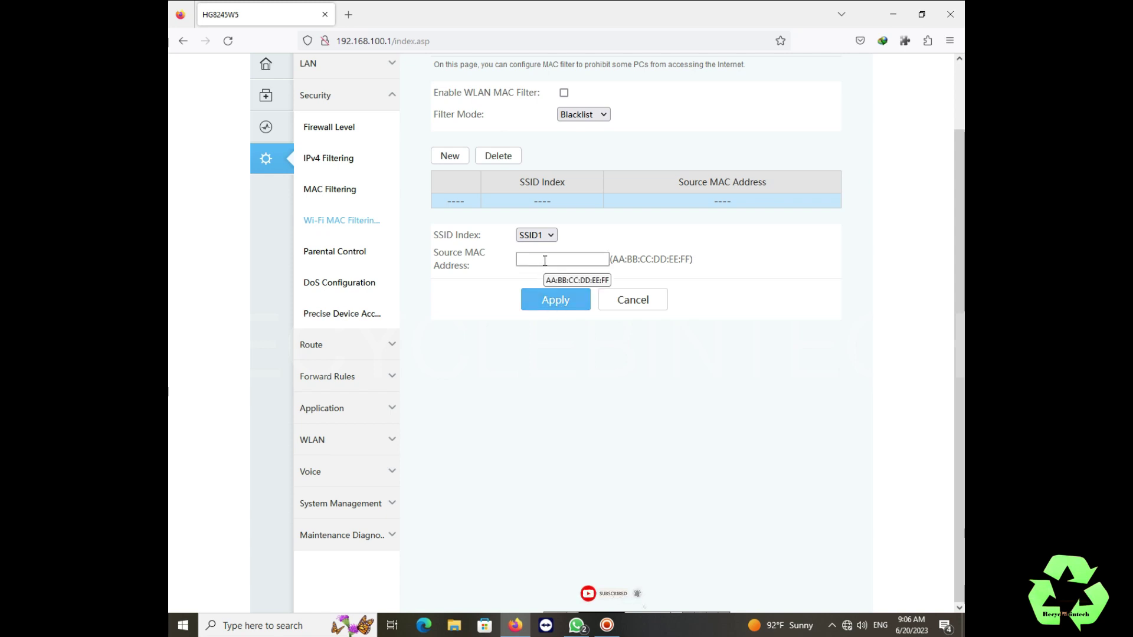
click(624, 302)
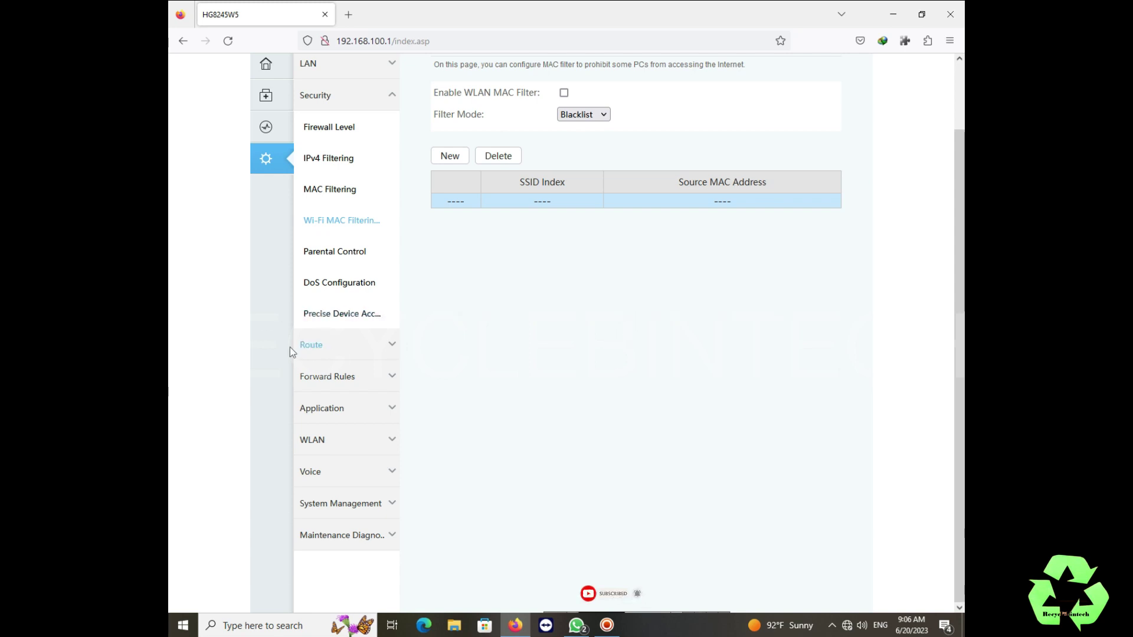
- Browse Parental Control and DoS Configuration, then open the Default IPv4 Route page
click(339, 258)
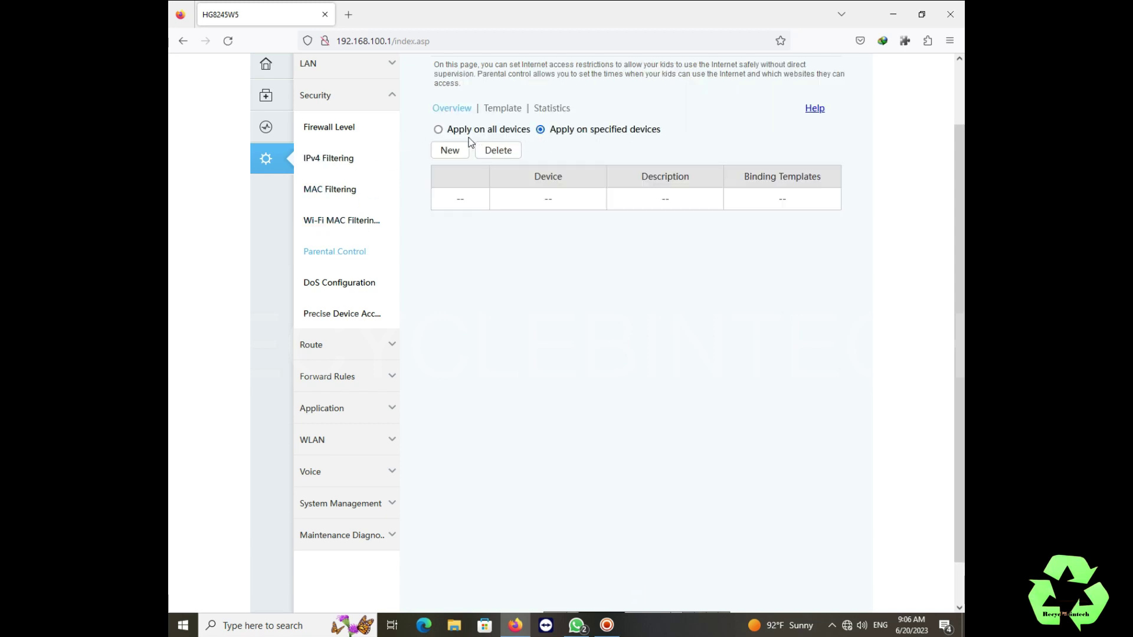
click(450, 150)
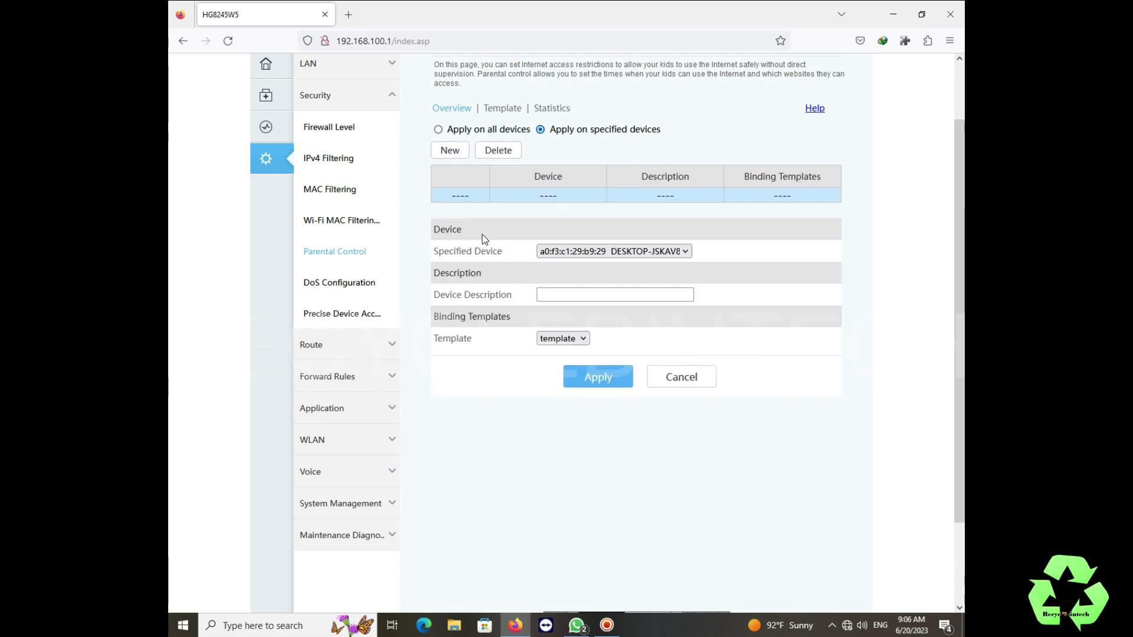
click(543, 295)
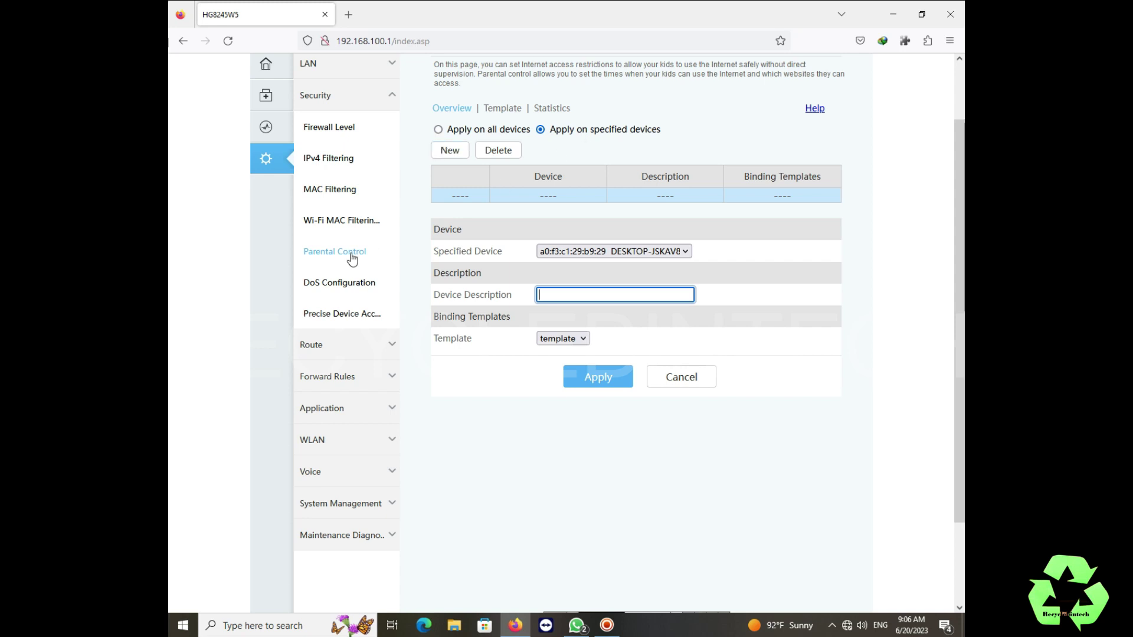
click(329, 283)
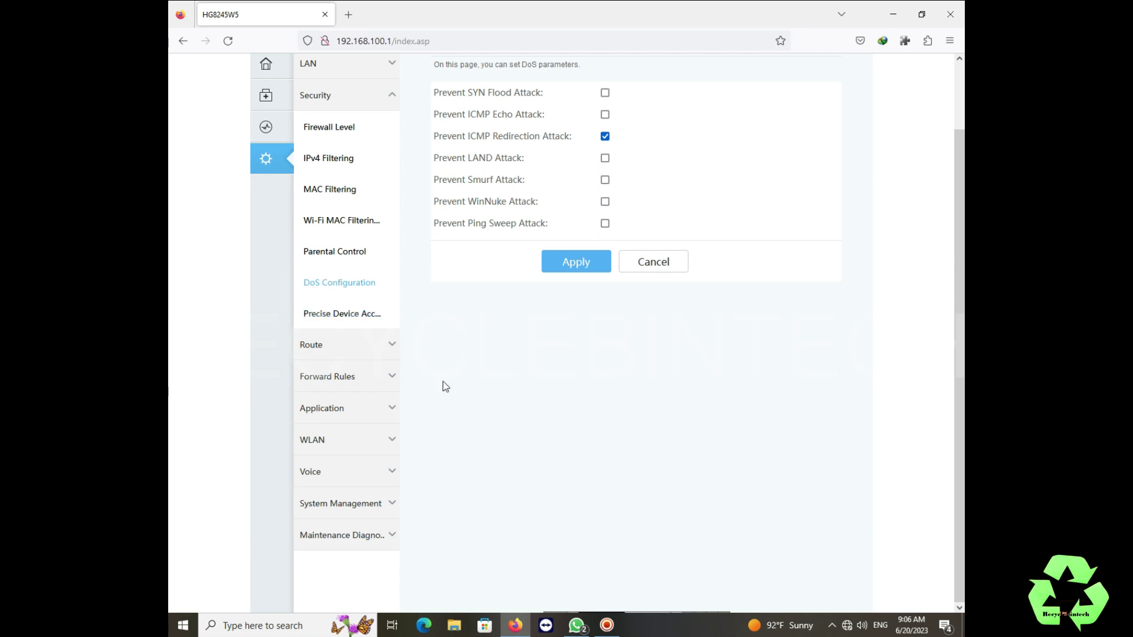
click(354, 351)
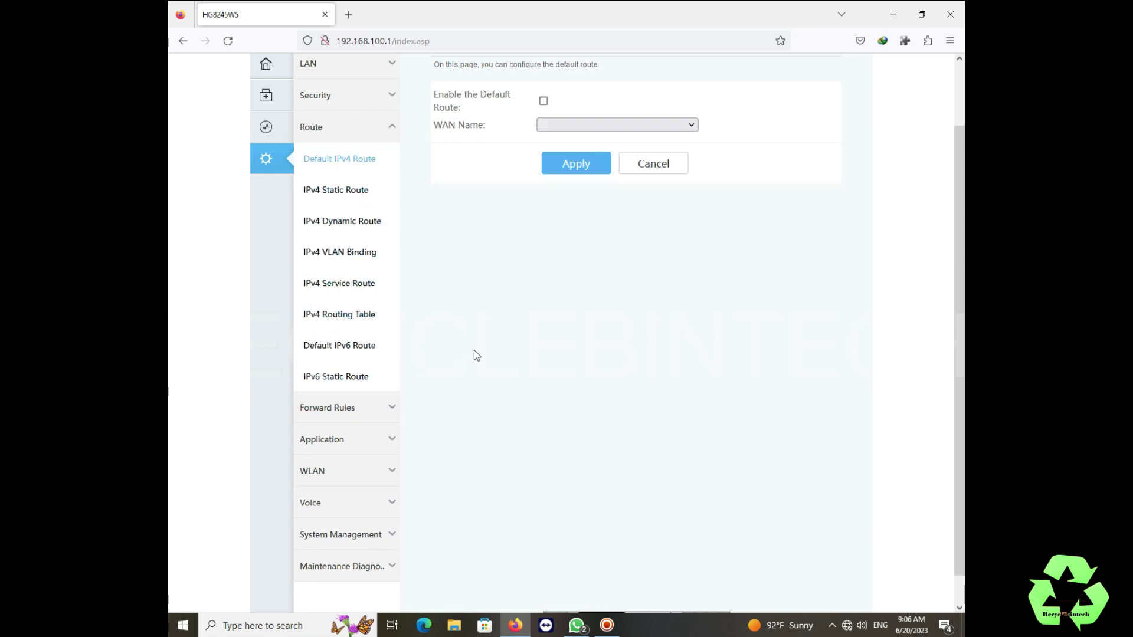
- View the USB Application settings, then open WLAN 2.4G Basic Network Settings
scroll(474, 350, down, 1)
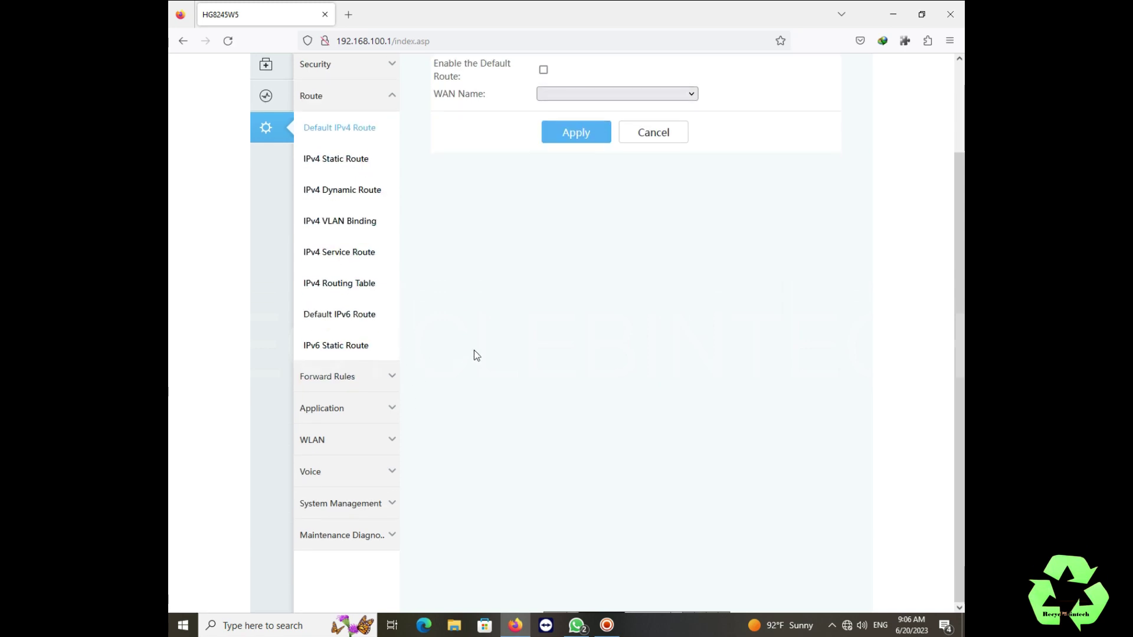
click(377, 415)
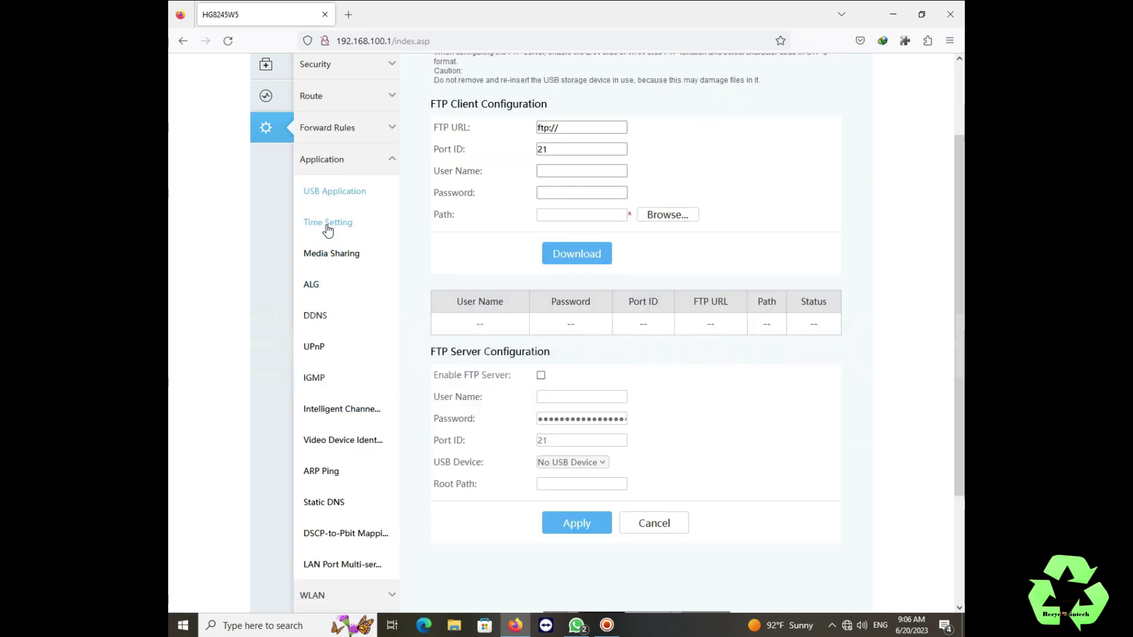
click(393, 163)
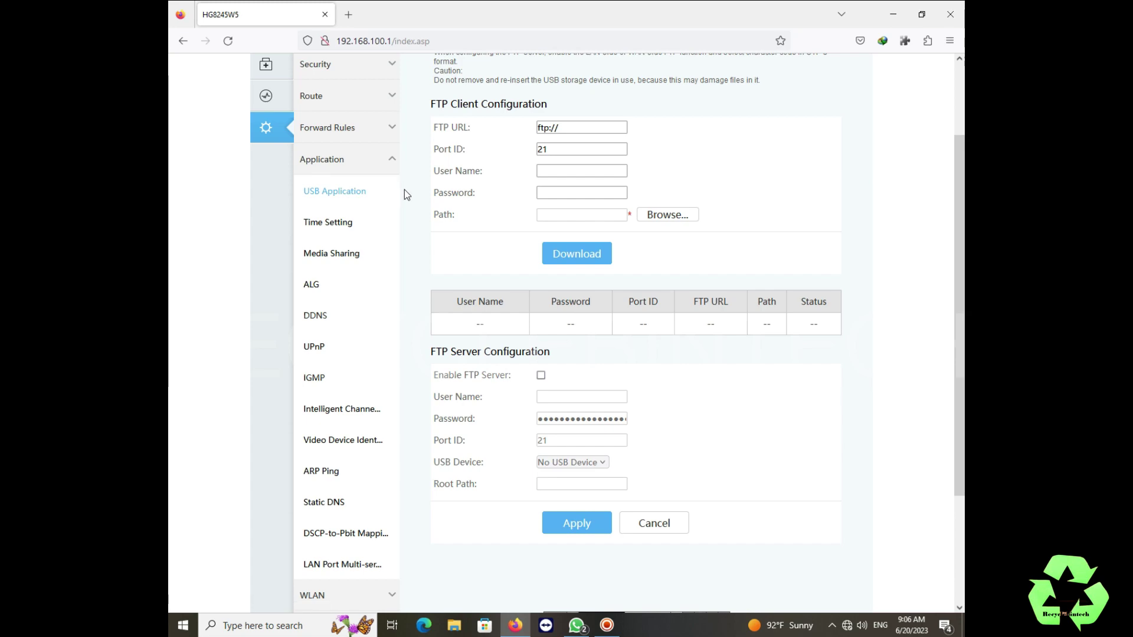
scroll(456, 254, down, 3)
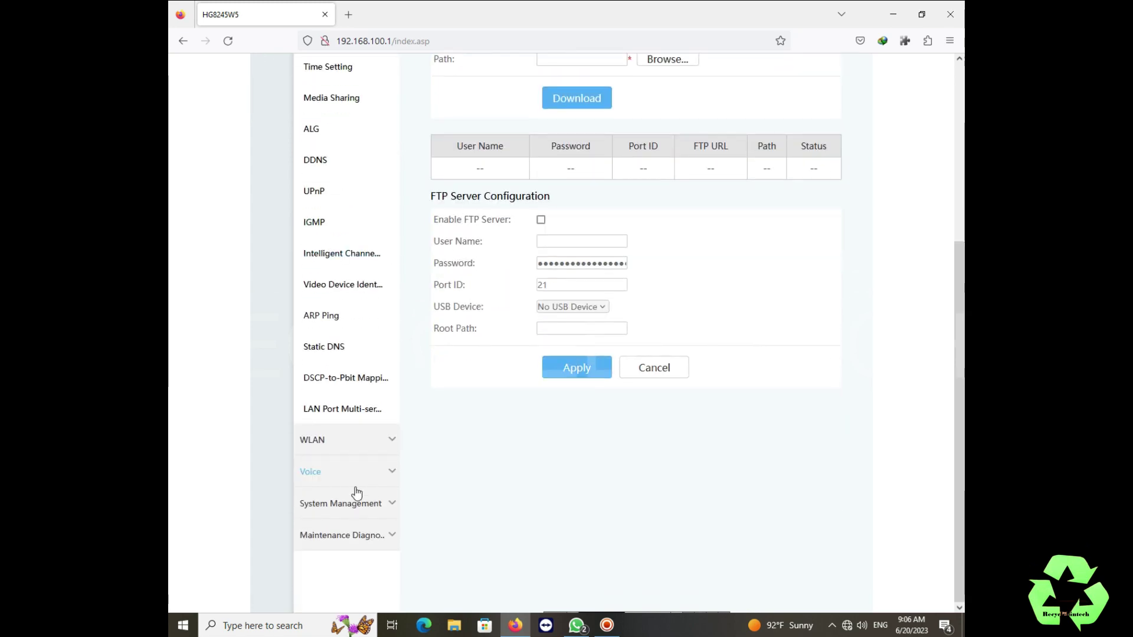
click(350, 444)
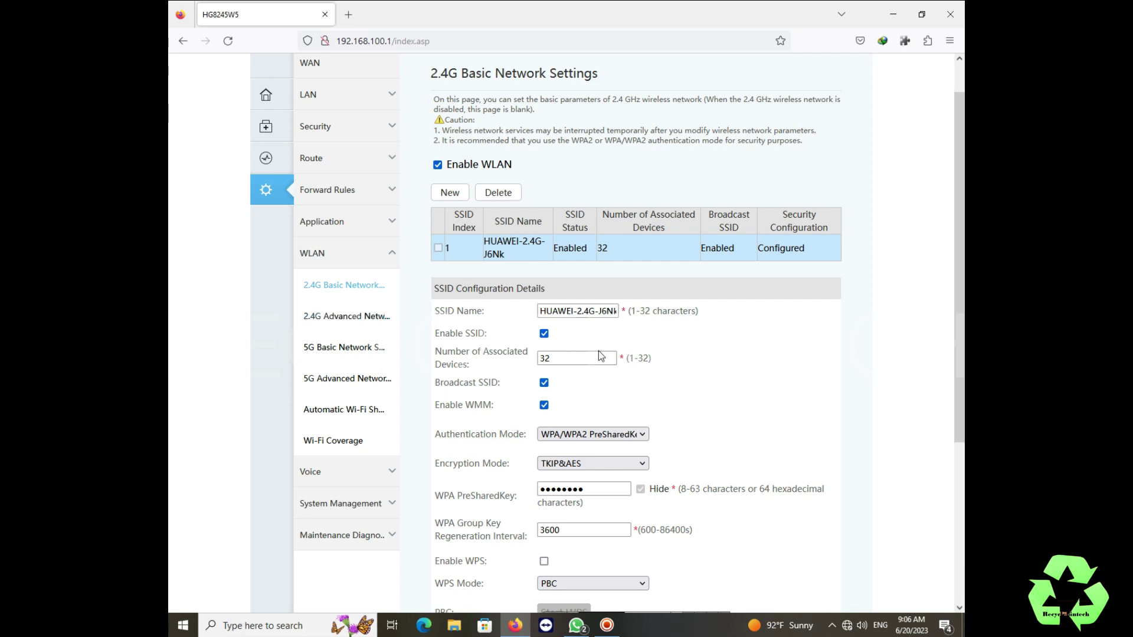
- Edit the 2.4G SSID name to include Jofin, leaving the pre-shared key unchanged
click(615, 311)
key(BackSpace)
key(BackSpace)
key(BackSpace)
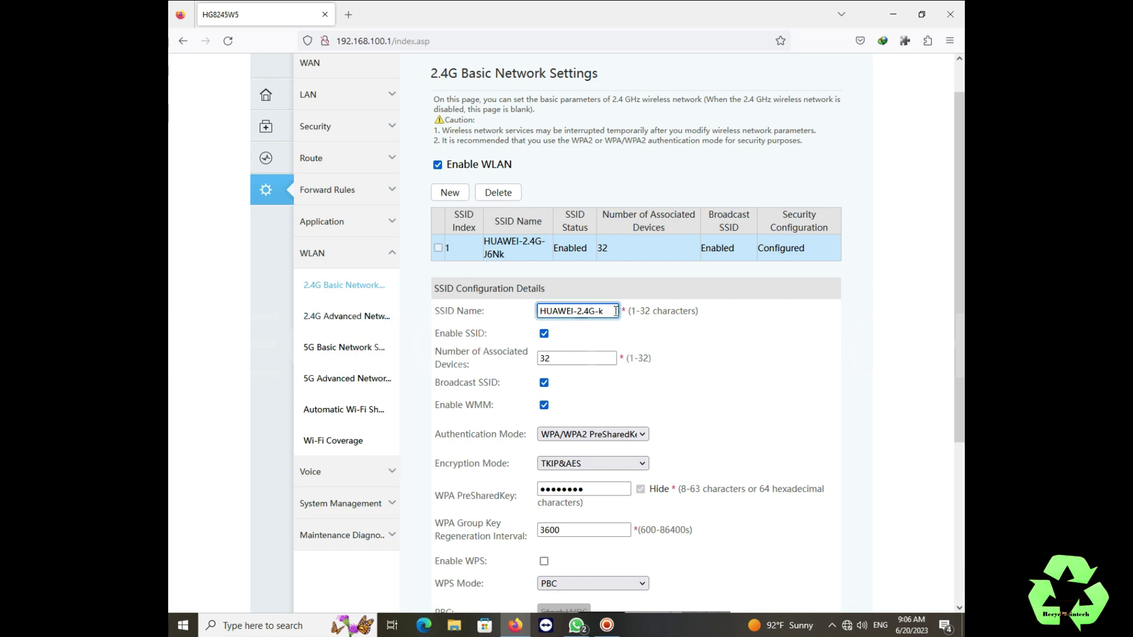
key(BackSpace)
key(BackSpace)
key(BackSpace)
key(BackSpace)
key(BackSpace)
key(BackSpace)
key(BackSpace)
key(BackSpace)
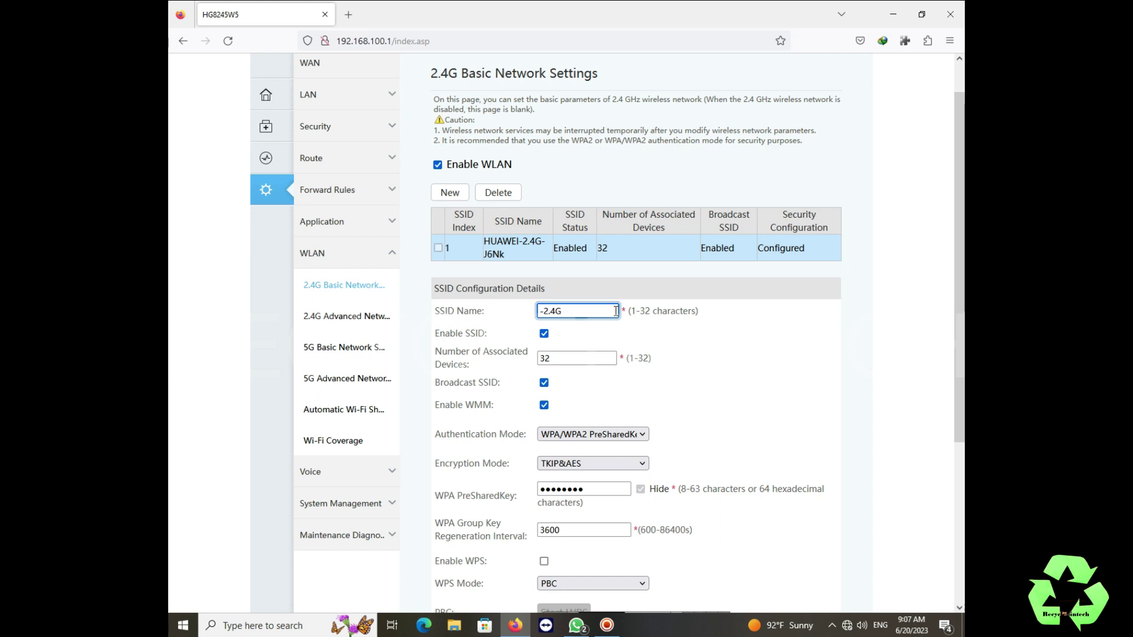
text(Jofin)
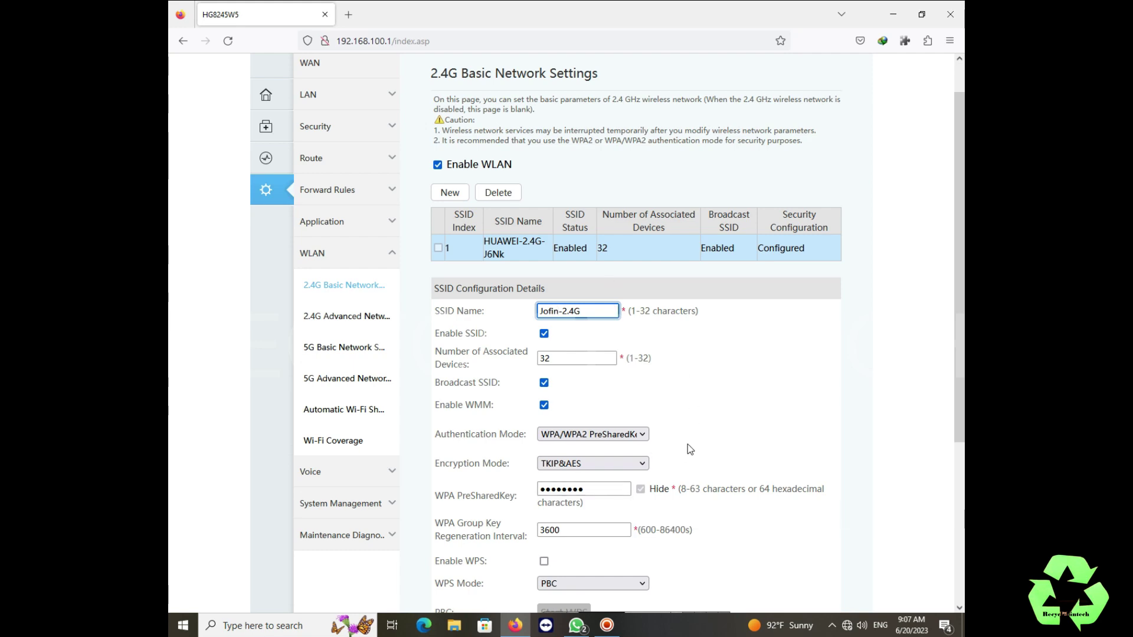
scroll(689, 444, down, 3)
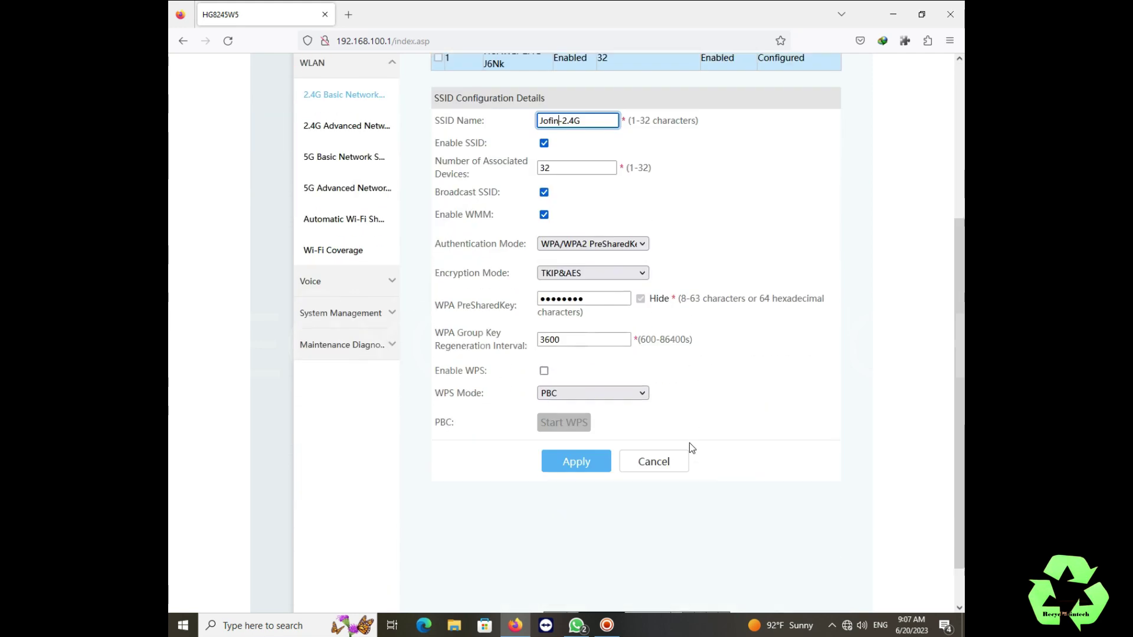
double_click(606, 300)
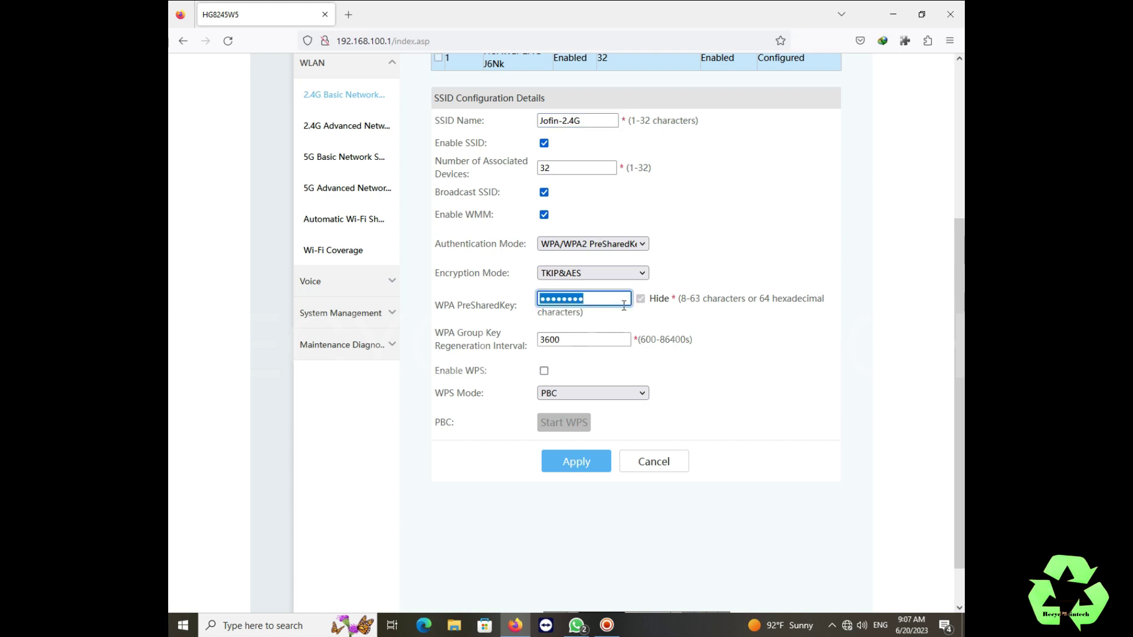
scroll(640, 347, up, 2)
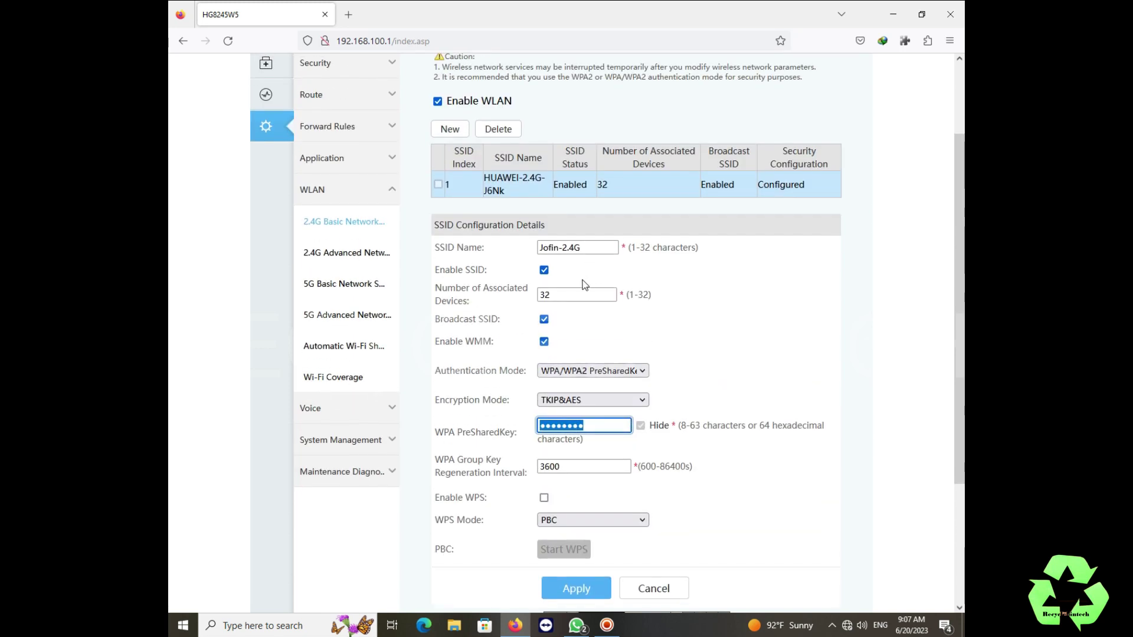
click(554, 259)
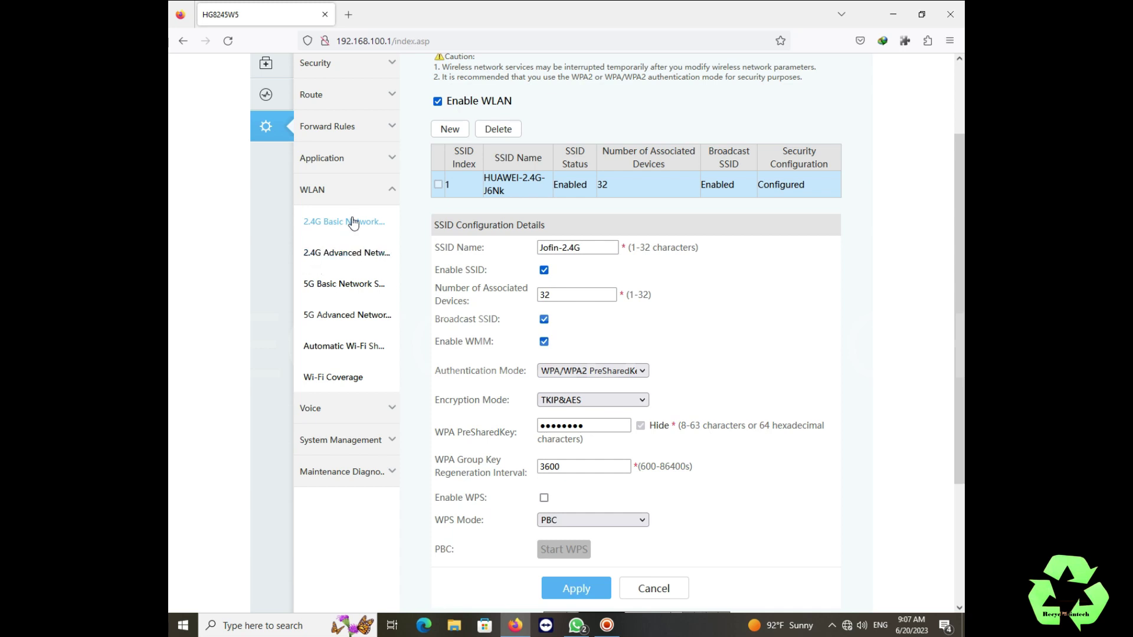
- In 5G Basic Network Settings, replace the J6Nk part of the SSID with Jofin
click(341, 289)
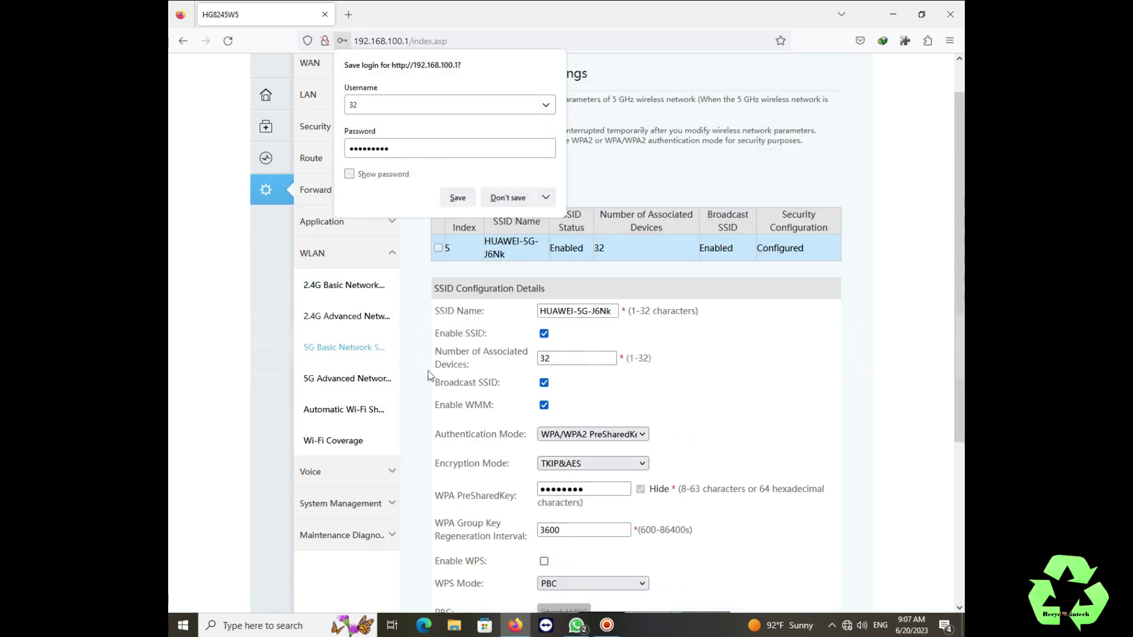
click(612, 311)
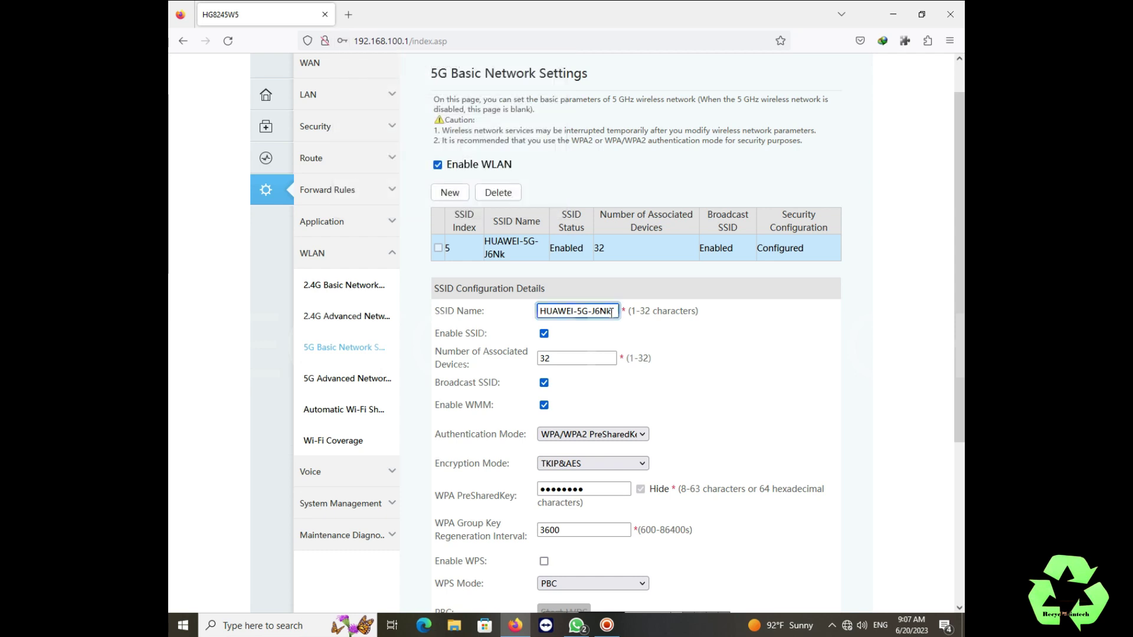
key(BackSpace)
key(BackSpace)
key(BackSpace)
key(BackSpace)
key(BackSpace)
key(BackSpace)
key(BackSpace)
key(BackSpace)
key(BackSpace)
key(BackSpace)
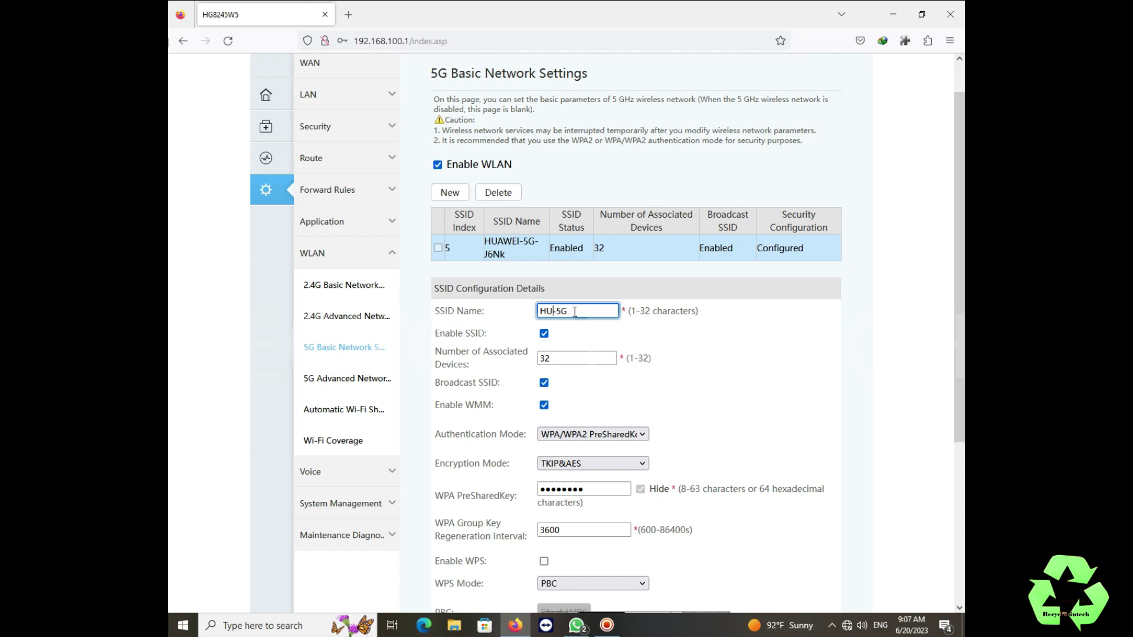
text(Jofin)
- Set a new 5G WPA pre-shared key and apply, declining Firefox's login save
double_click(590, 489)
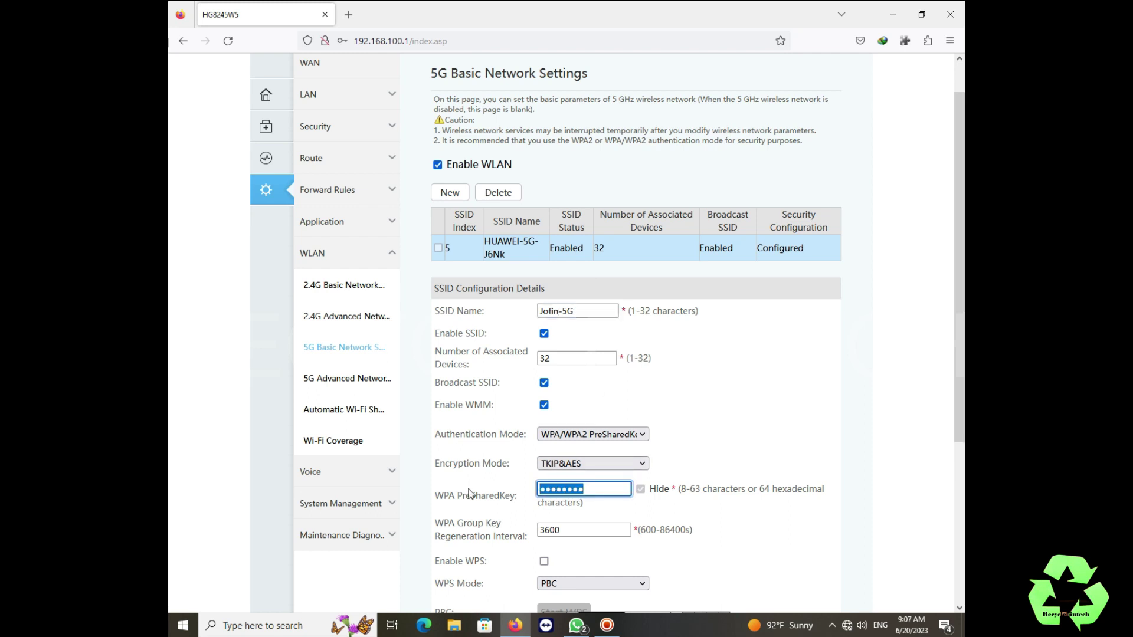
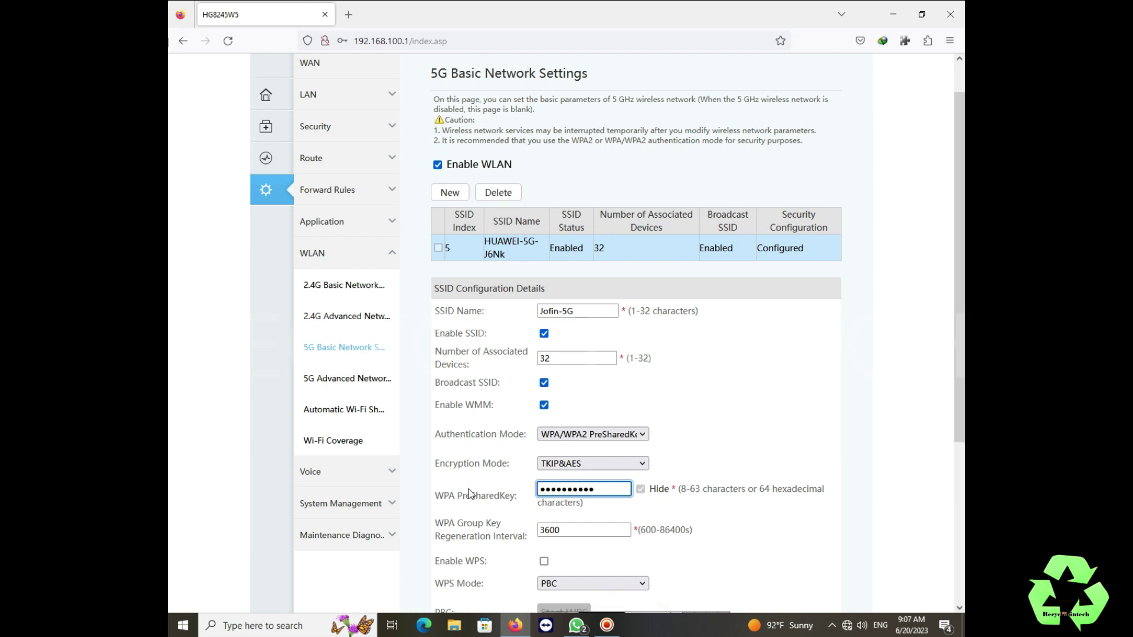
scroll(779, 288, down, 4)
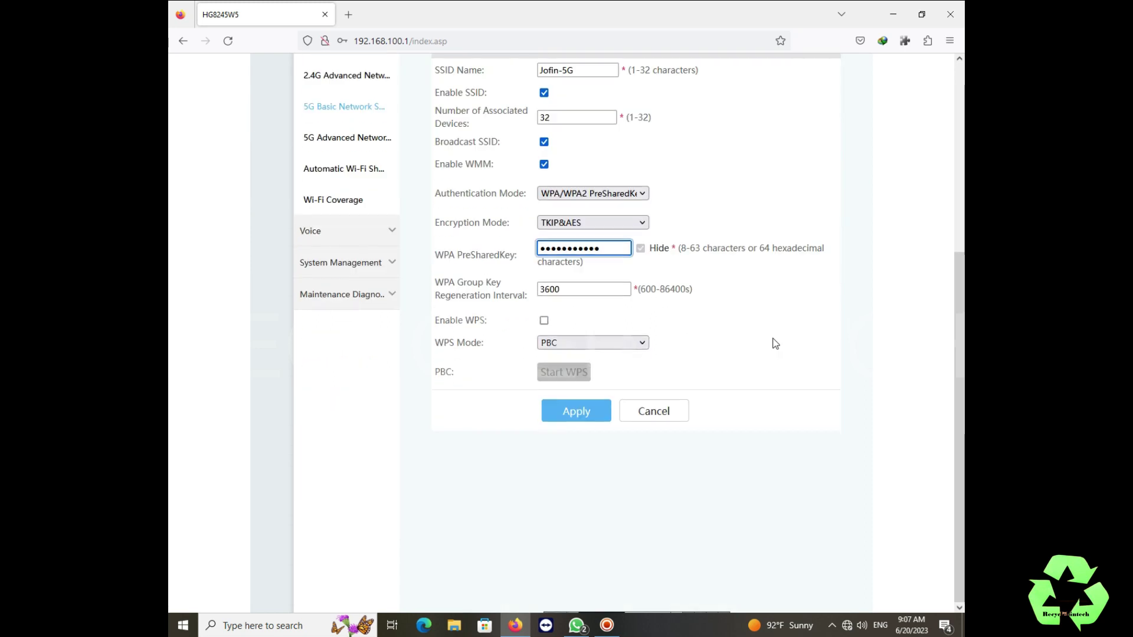
click(589, 406)
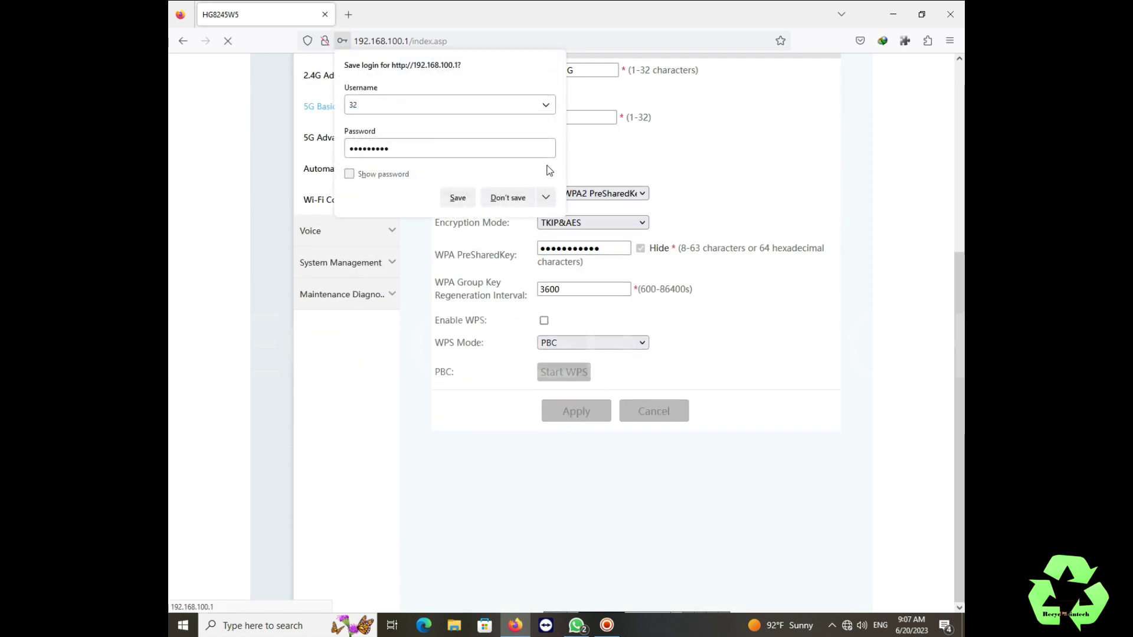
click(509, 197)
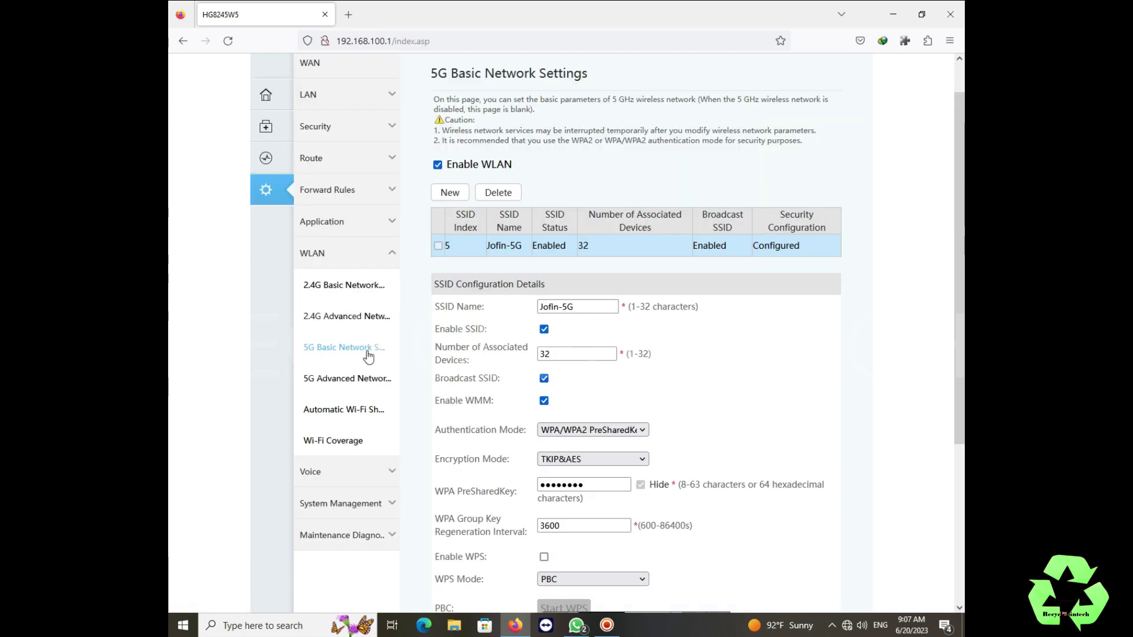
- Back in 2.4G Basic Network Settings, rename the SSID to Jofin-2.4G
click(330, 288)
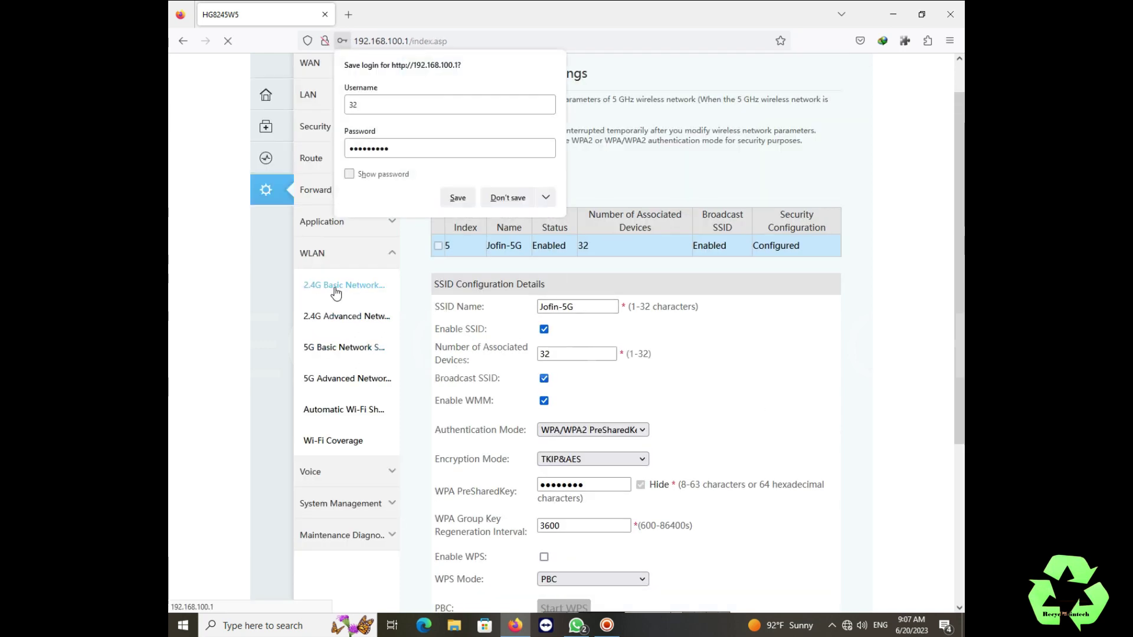
click(617, 312)
key(BackSpace)
key(BackSpace)
key(BackSpace)
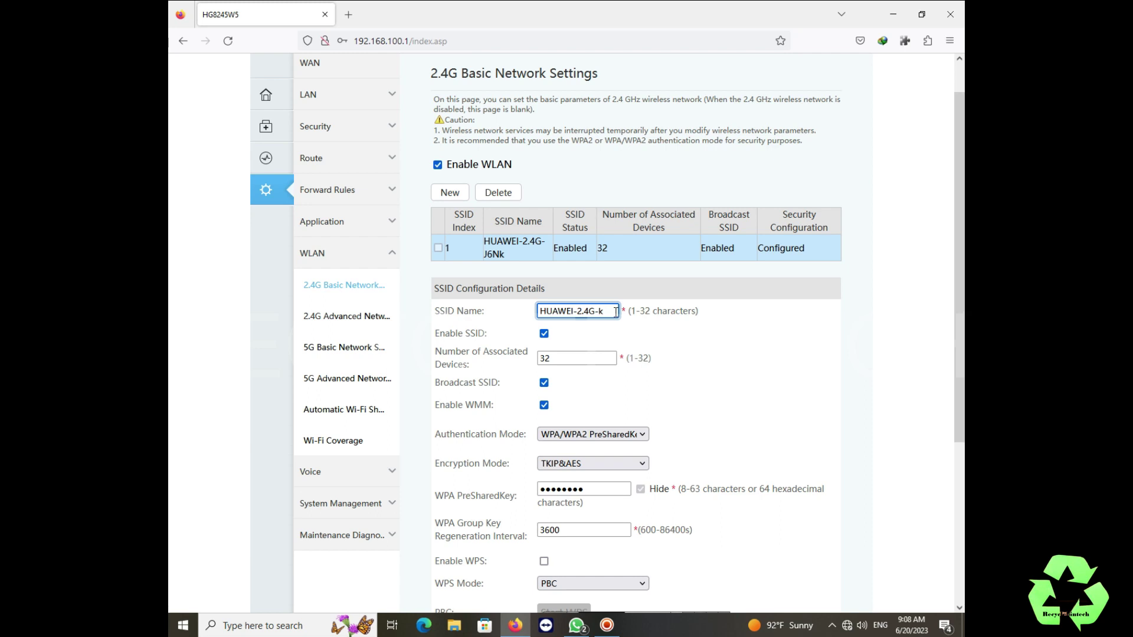
key(BackSpace)
key(BackSpace)
click(573, 311)
key(BackSpace)
key(BackSpace)
key(BackSpace)
key(BackSpace)
key(BackSpace)
key(BackSpace)
text(Jofin)
- Set a new 2.4G WPA pre-shared key and apply, declining Firefox's login save
drag(596, 493, 483, 483)
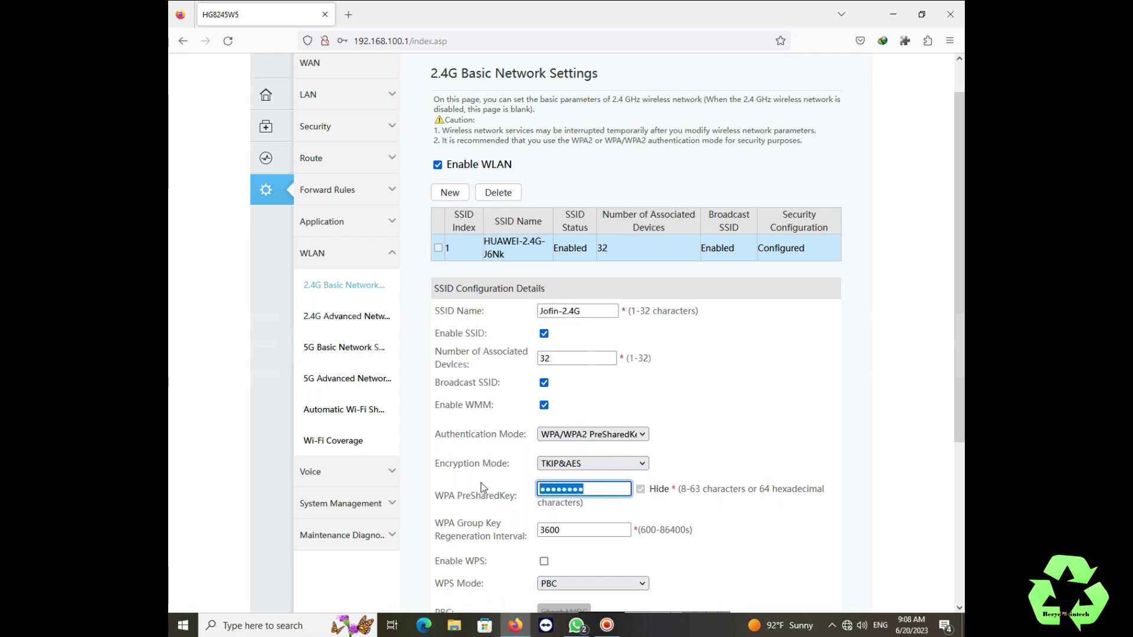
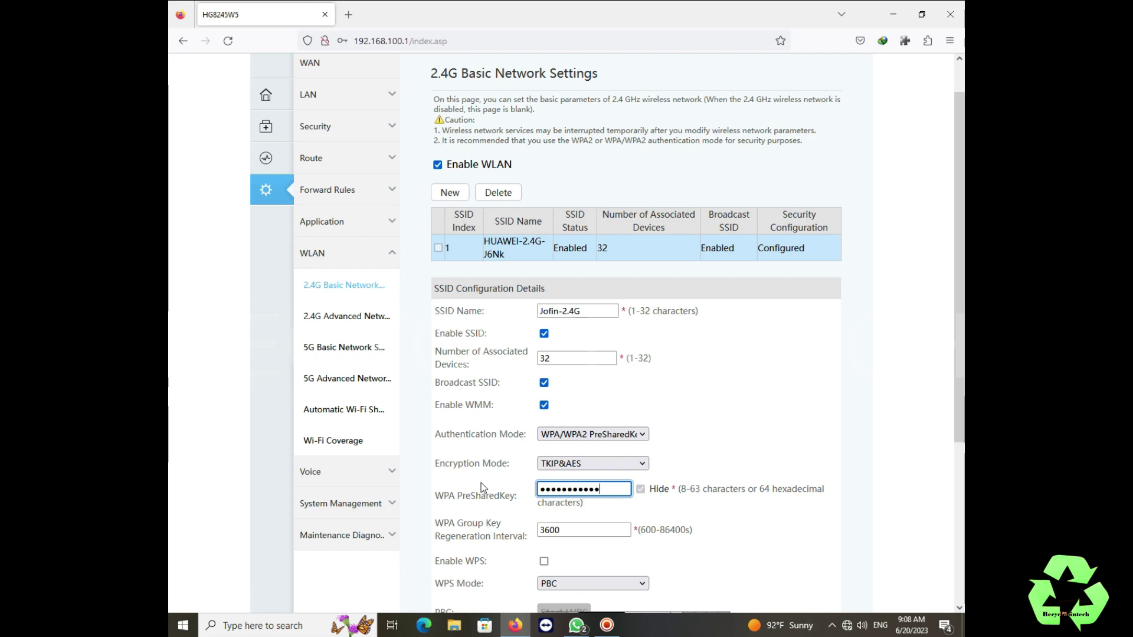
scroll(768, 394, down, 4)
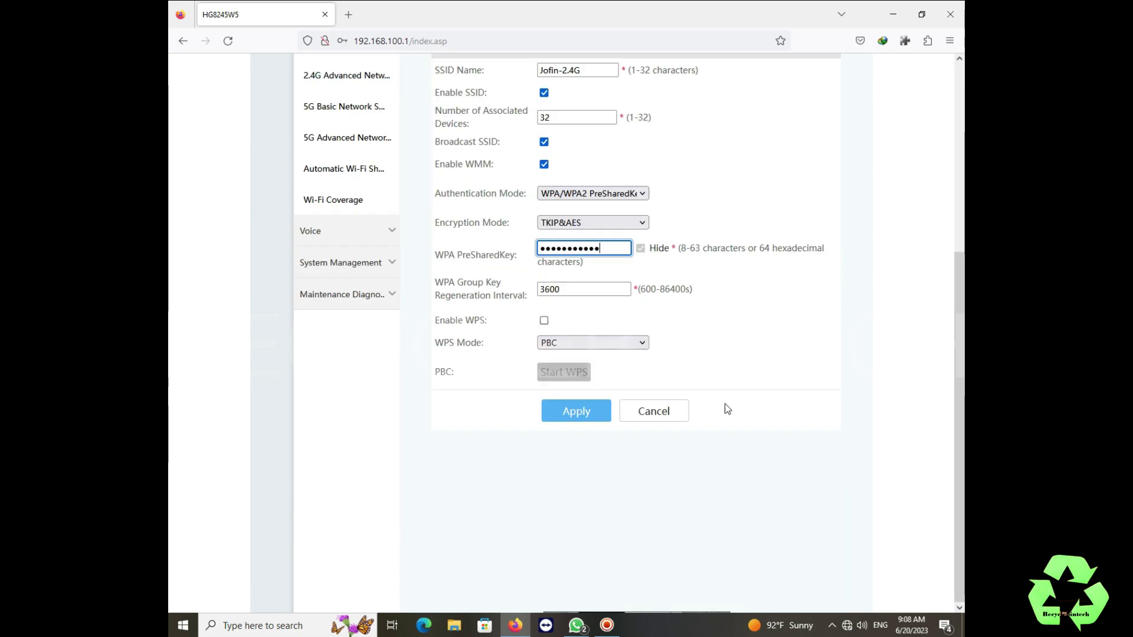
click(576, 412)
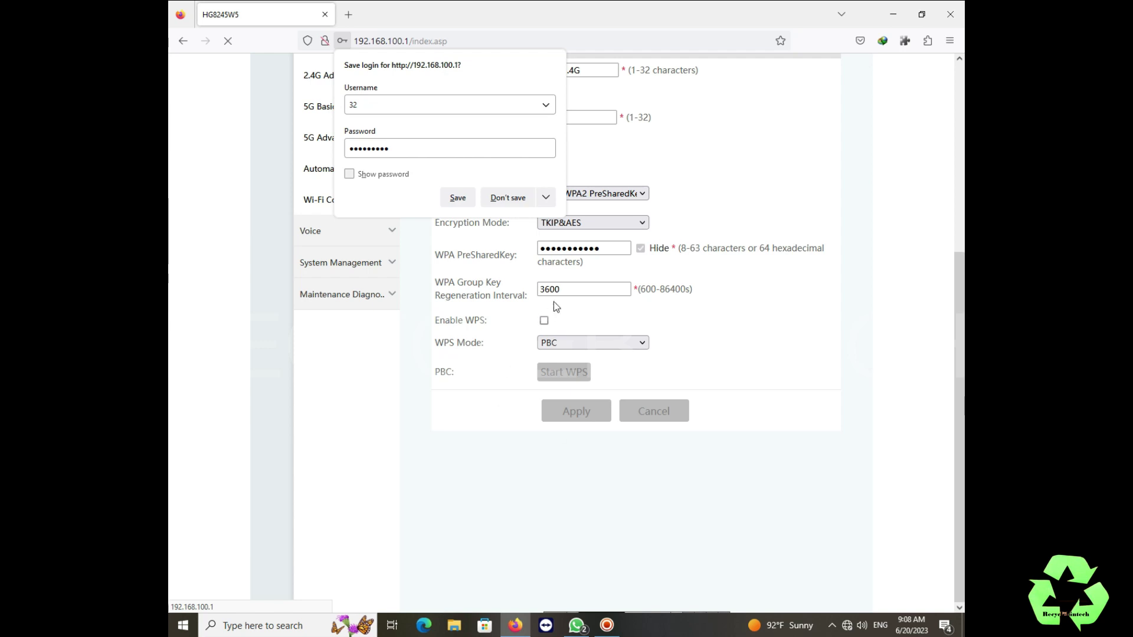
click(496, 198)
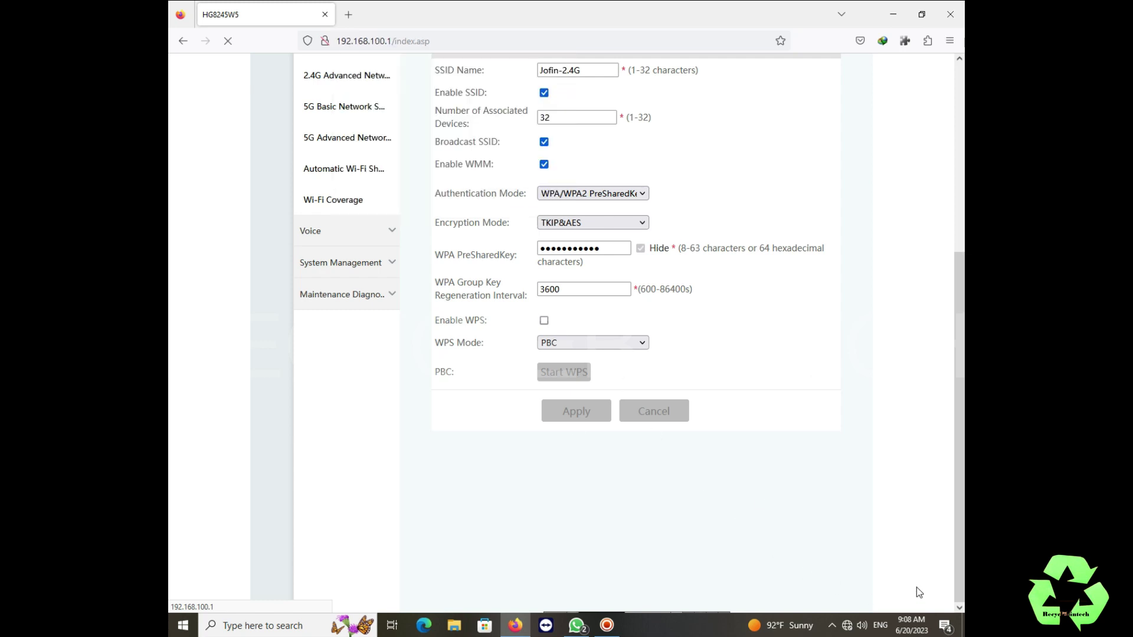
scroll(457, 183, up, 2)
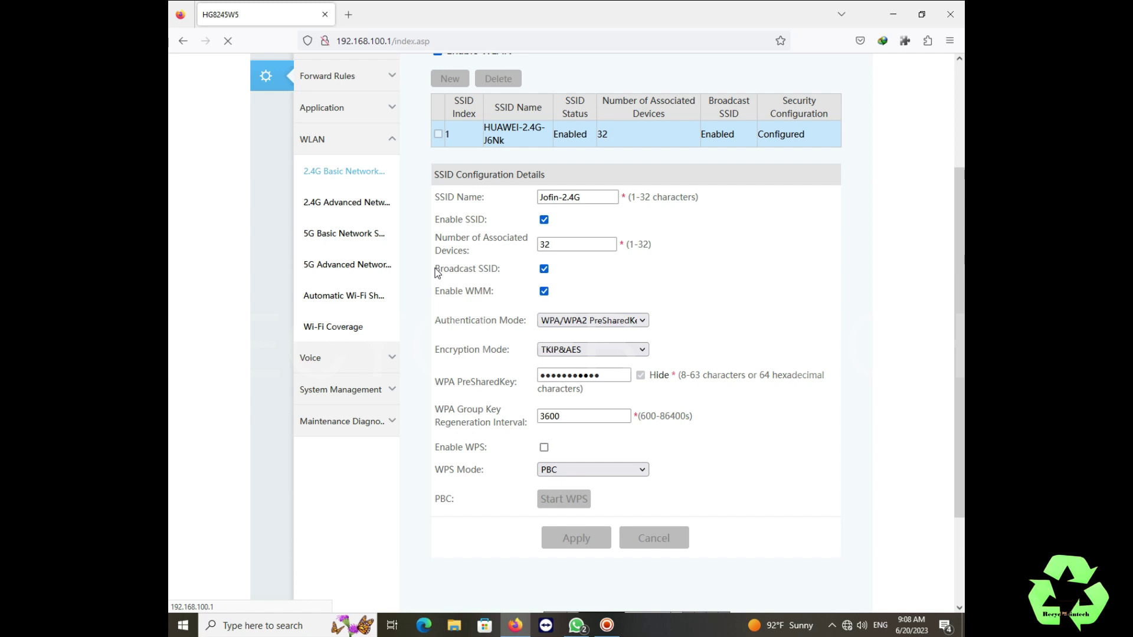
drag(438, 273, 523, 269)
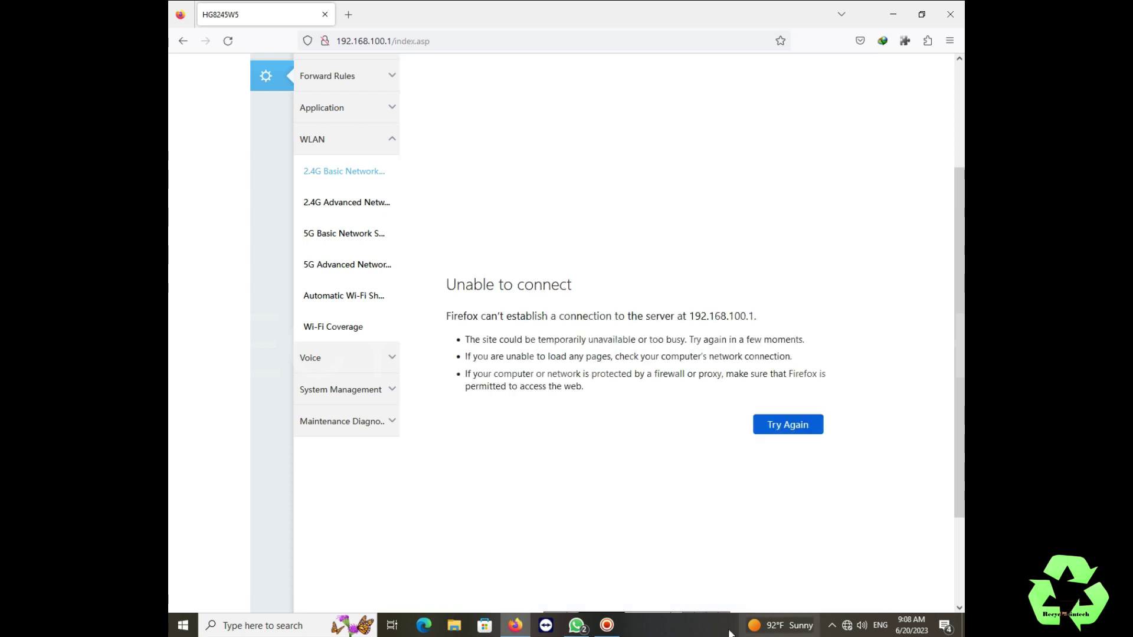
- Join Jofin-2.4G with its security key, choosing not to be discoverable on the network
click(847, 625)
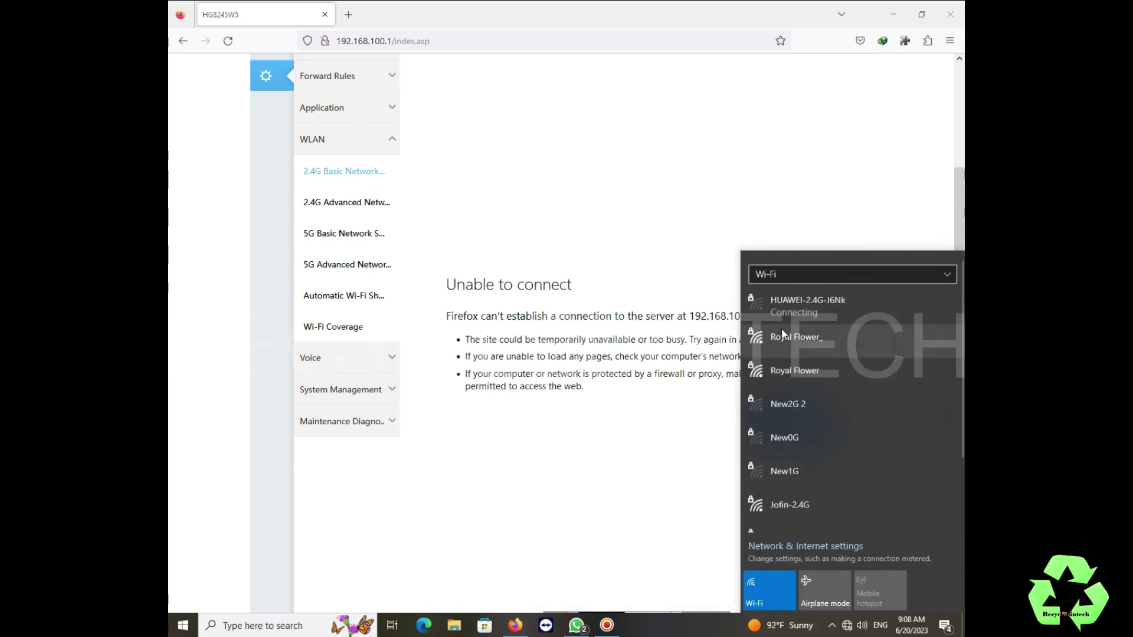
scroll(833, 416, down, 2)
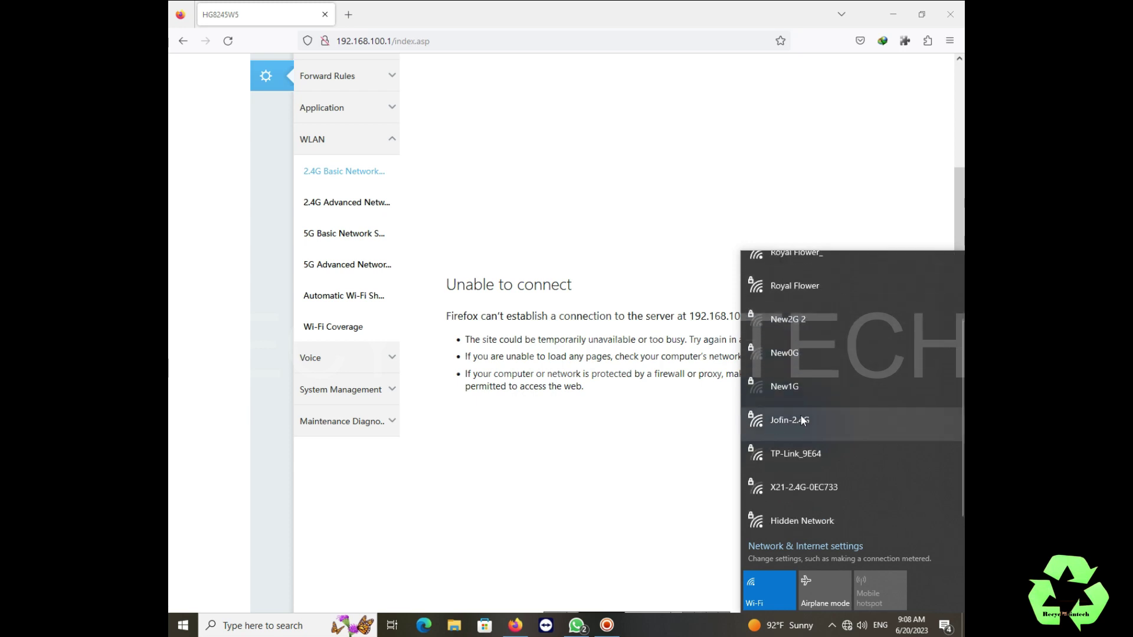
click(834, 417)
click(888, 479)
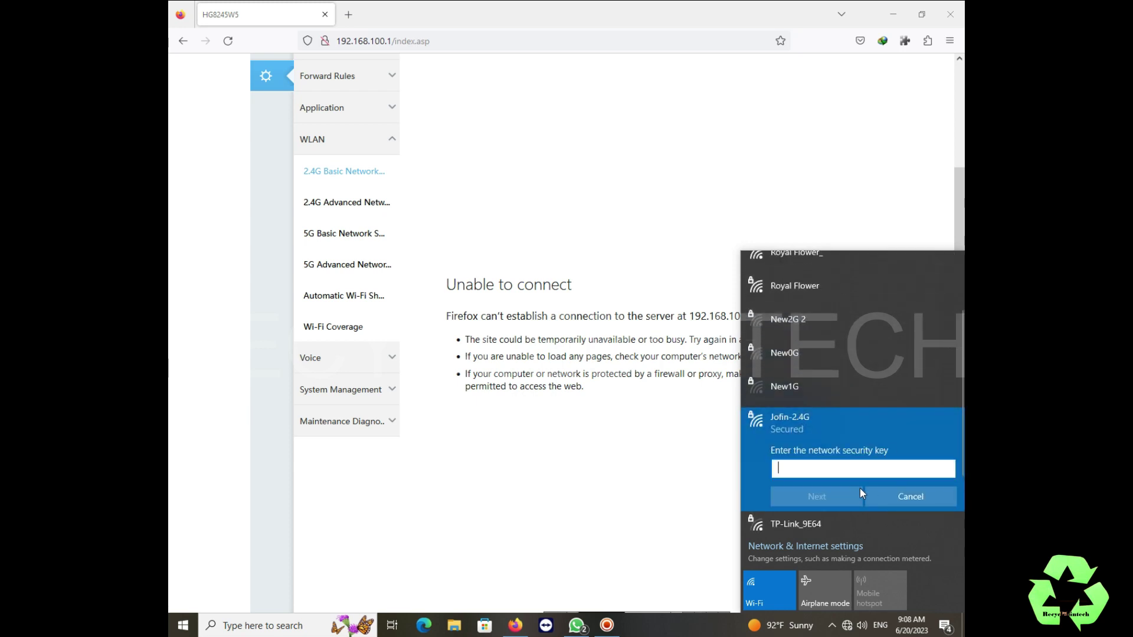
text(********)
click(807, 497)
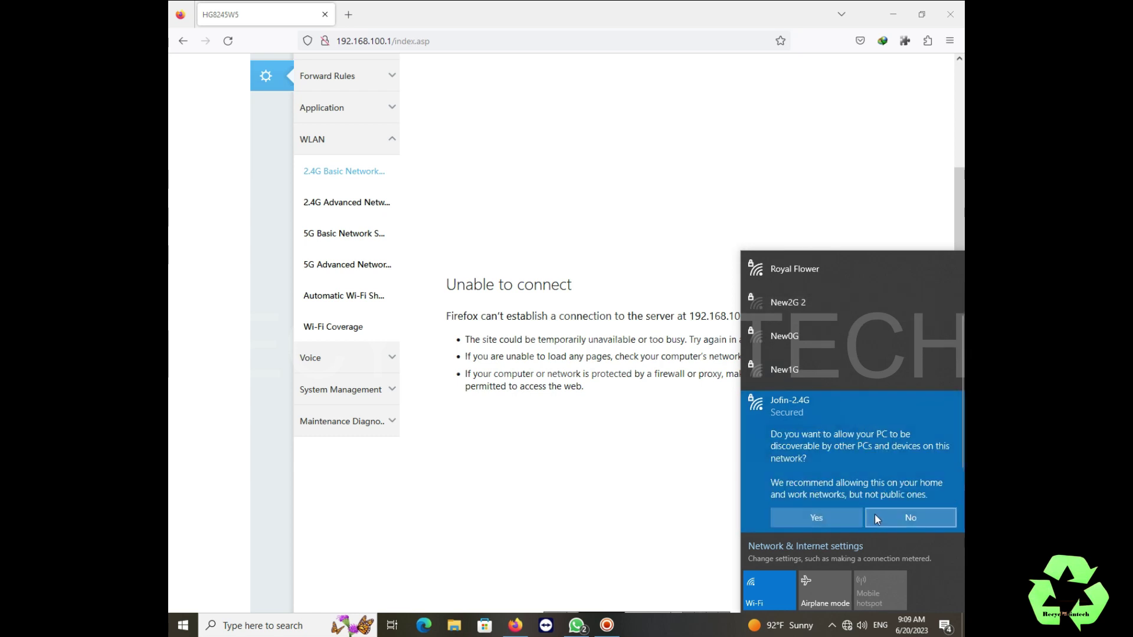
click(897, 518)
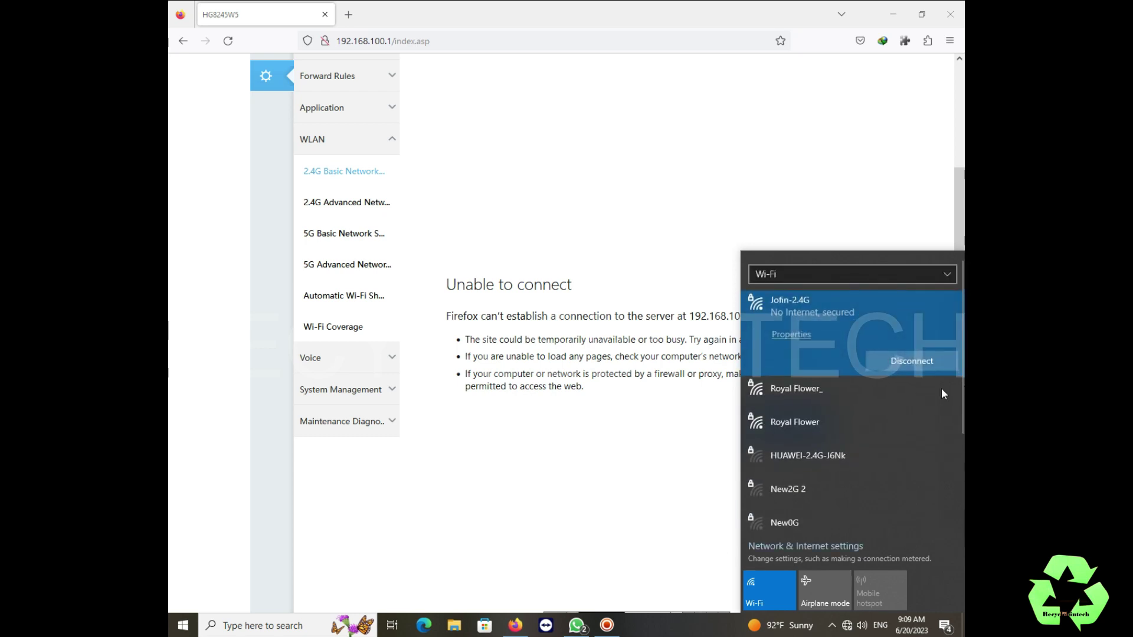
click(649, 288)
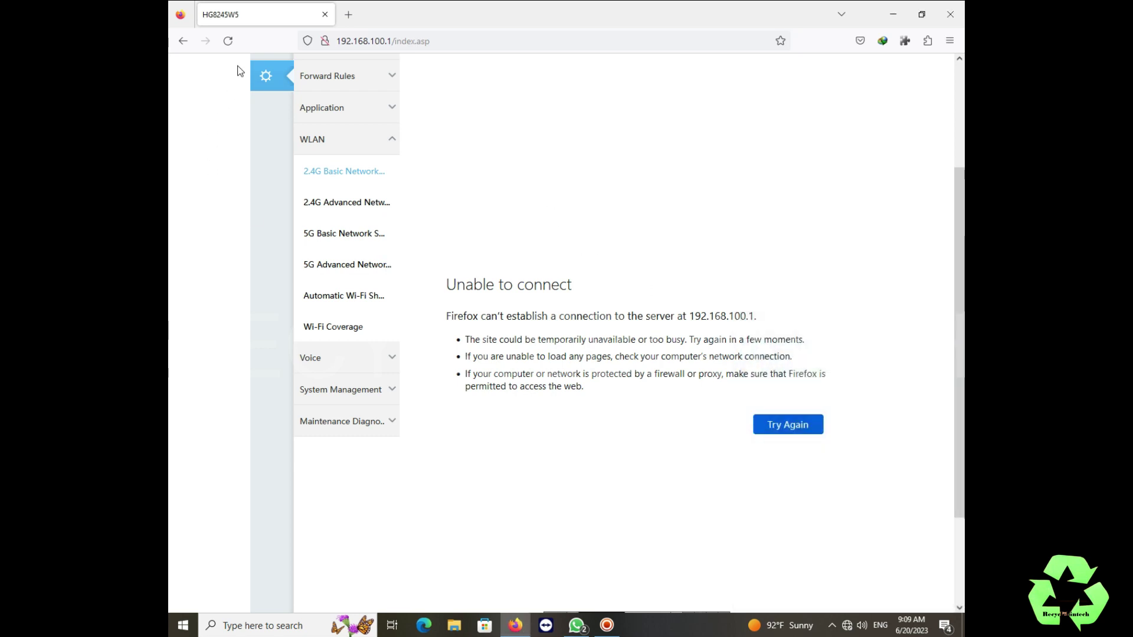
- Reload the router interface and open the 2.4G Basic Network page under Advanced
click(228, 42)
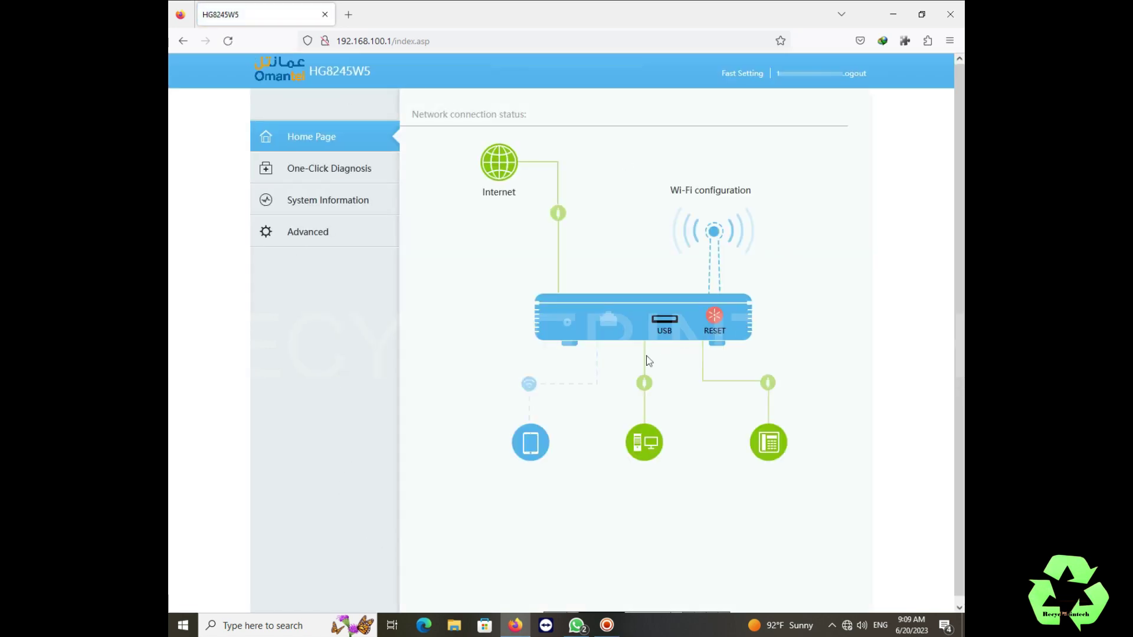
click(330, 242)
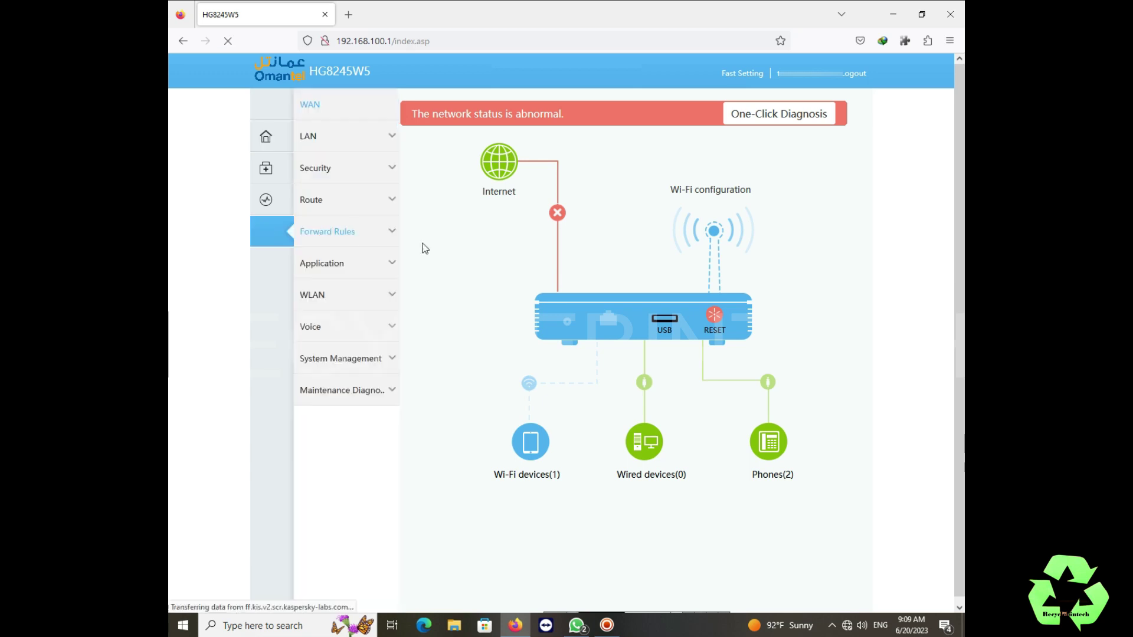
click(351, 299)
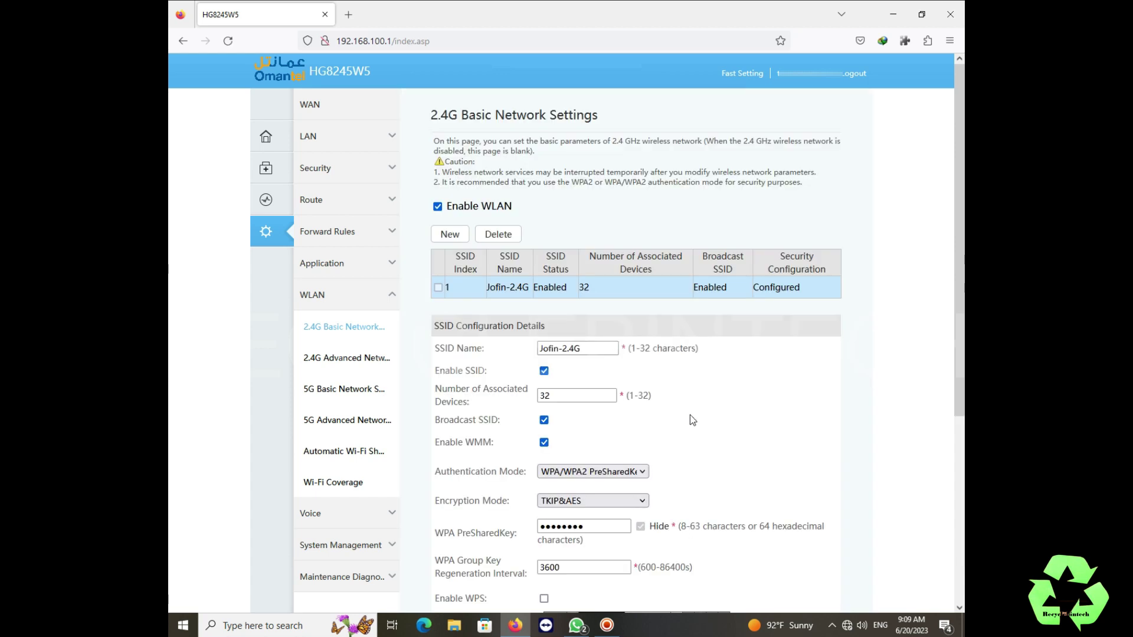
- Toggle Broadcast SSID for Jofin-2.4G off and back on
scroll(690, 415, down, 3)
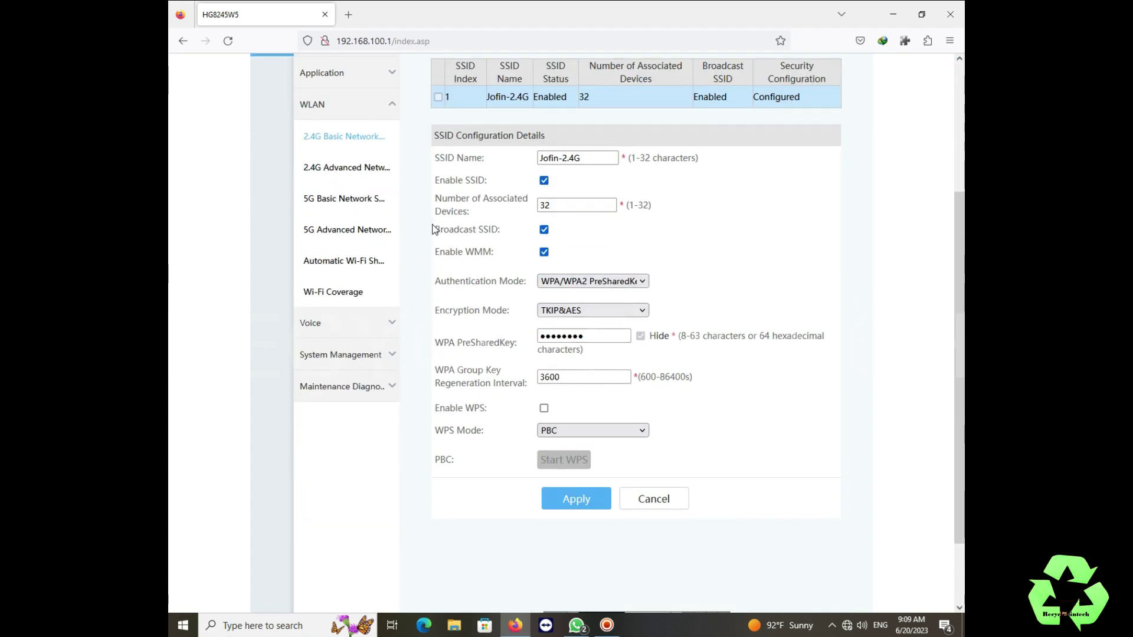
drag(434, 229, 549, 235)
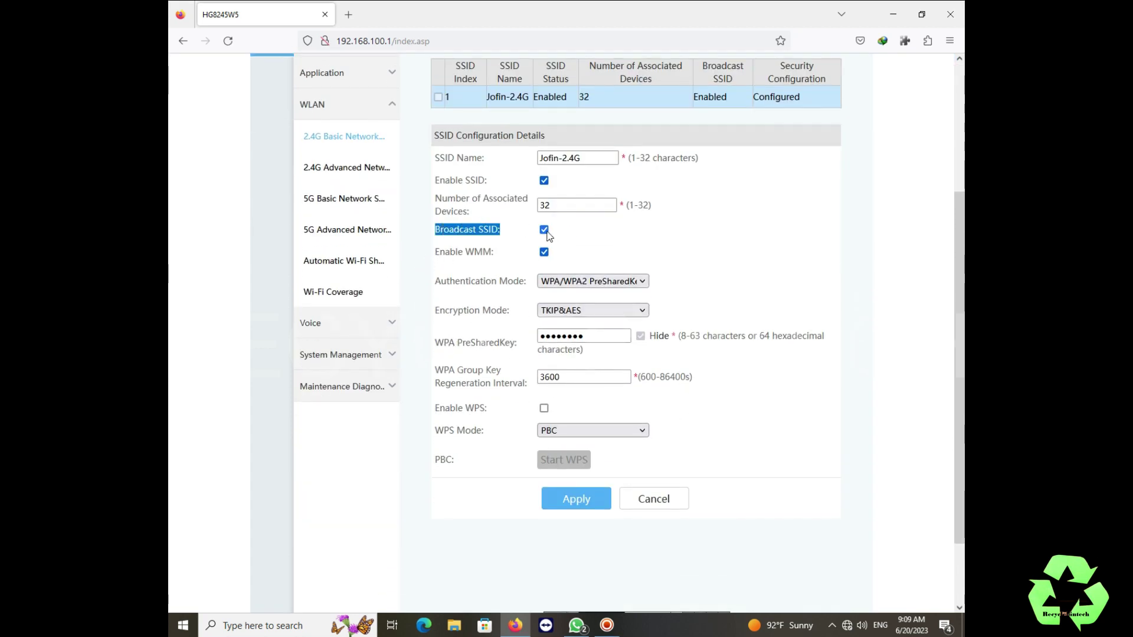
click(546, 231)
click(546, 232)
mouse_move(547, 239)
scroll(259, 236, down, 2)
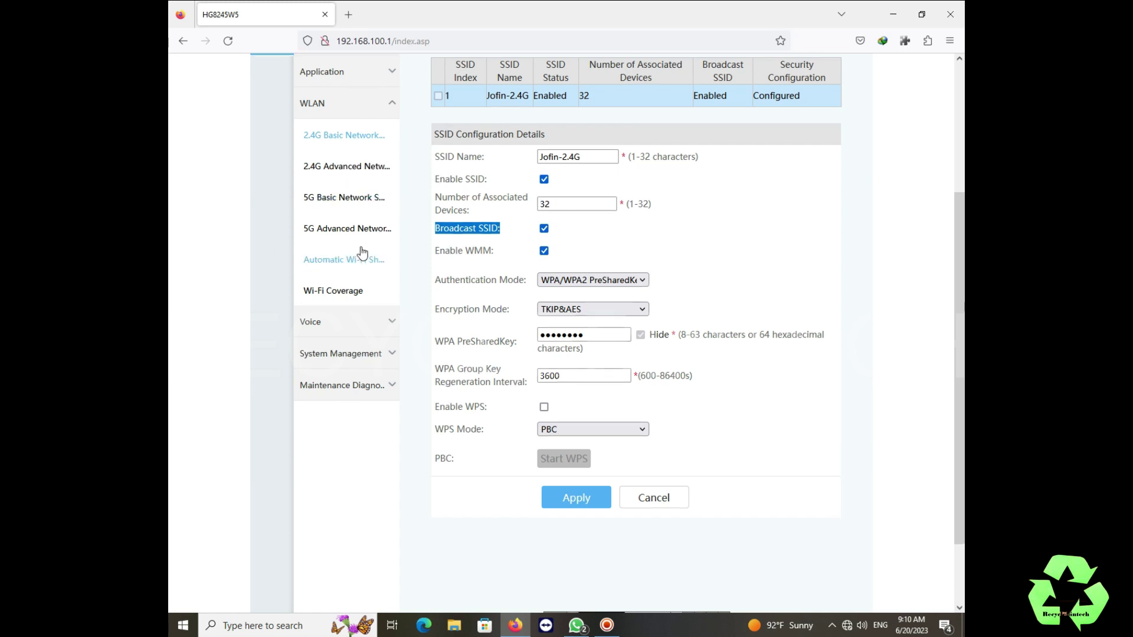
- Check the Wi-Fi Coverage sync choices for Jofin-2.4G and Jofin-5G, then move to Voice settings
click(352, 206)
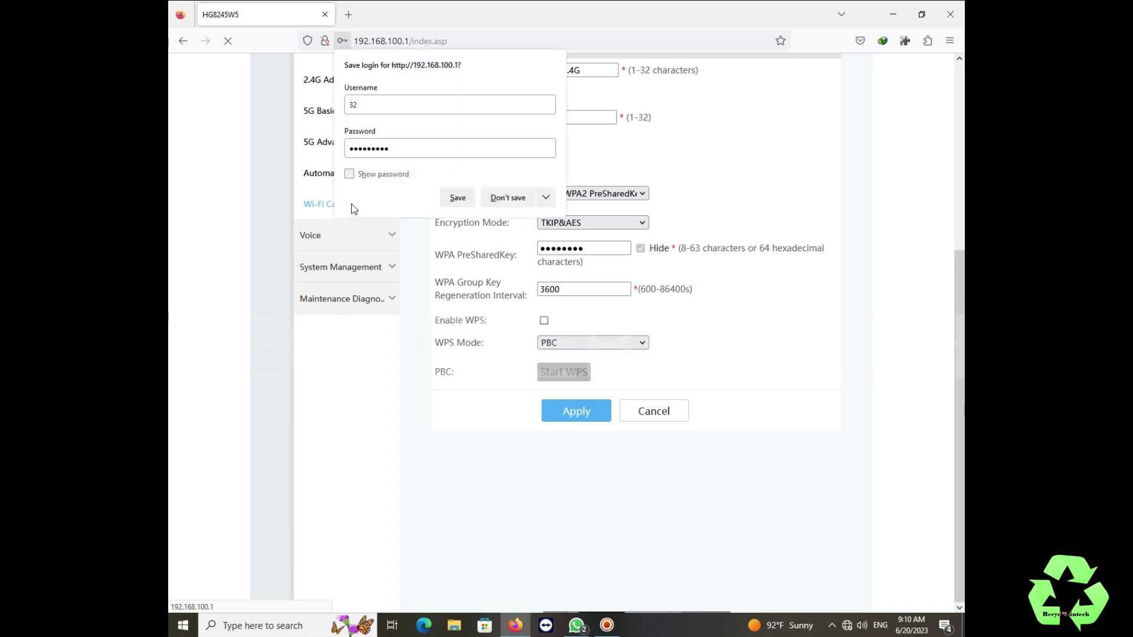
click(506, 197)
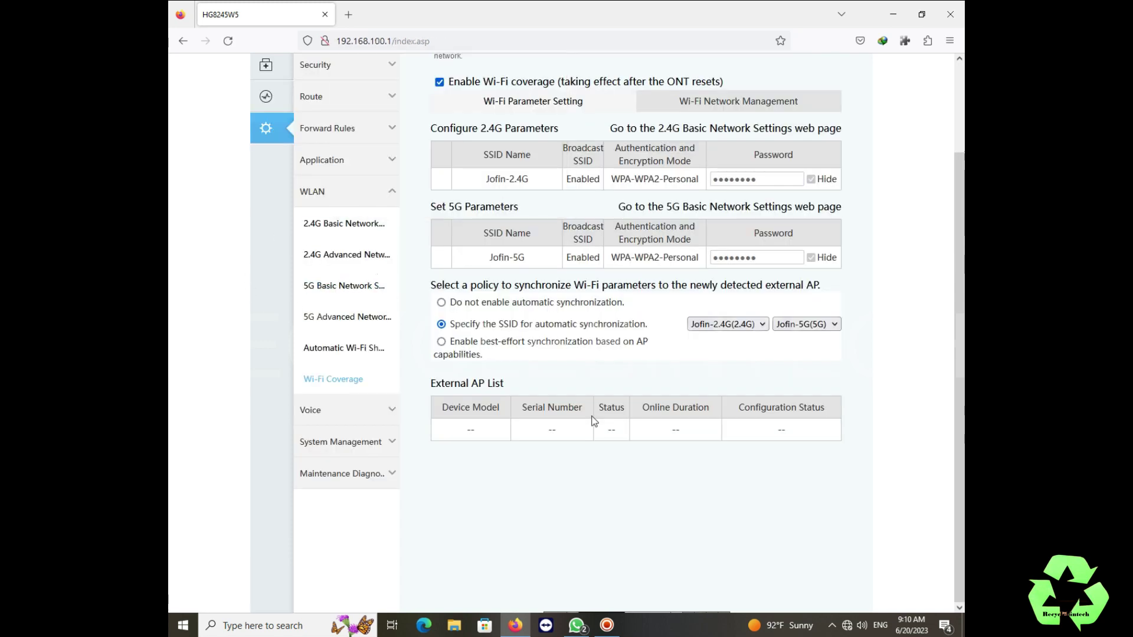
click(753, 329)
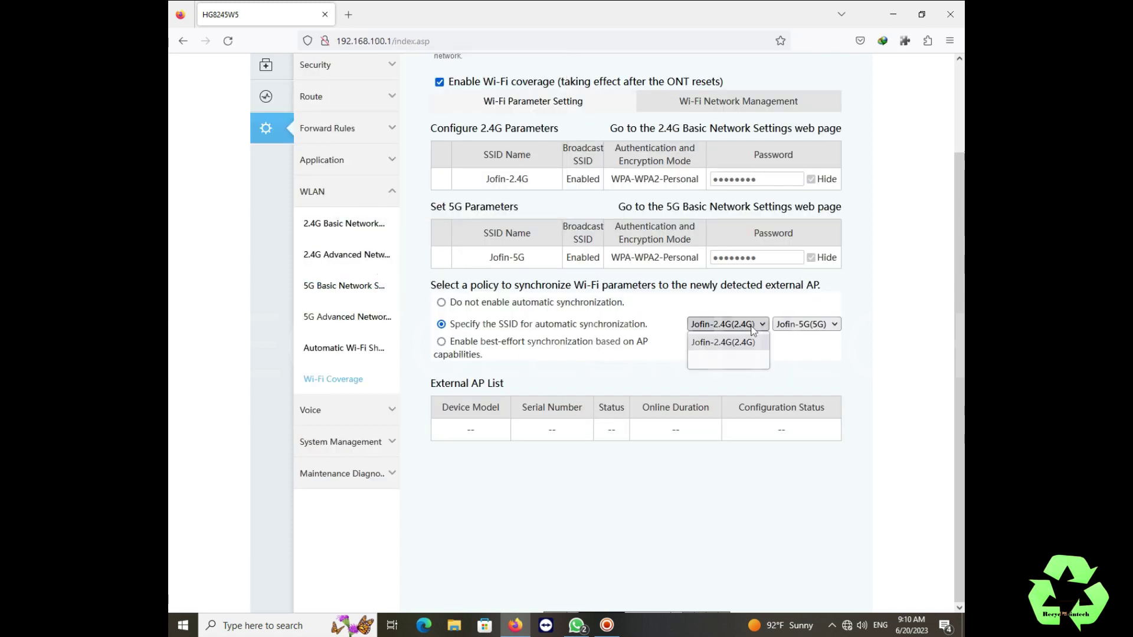
click(805, 324)
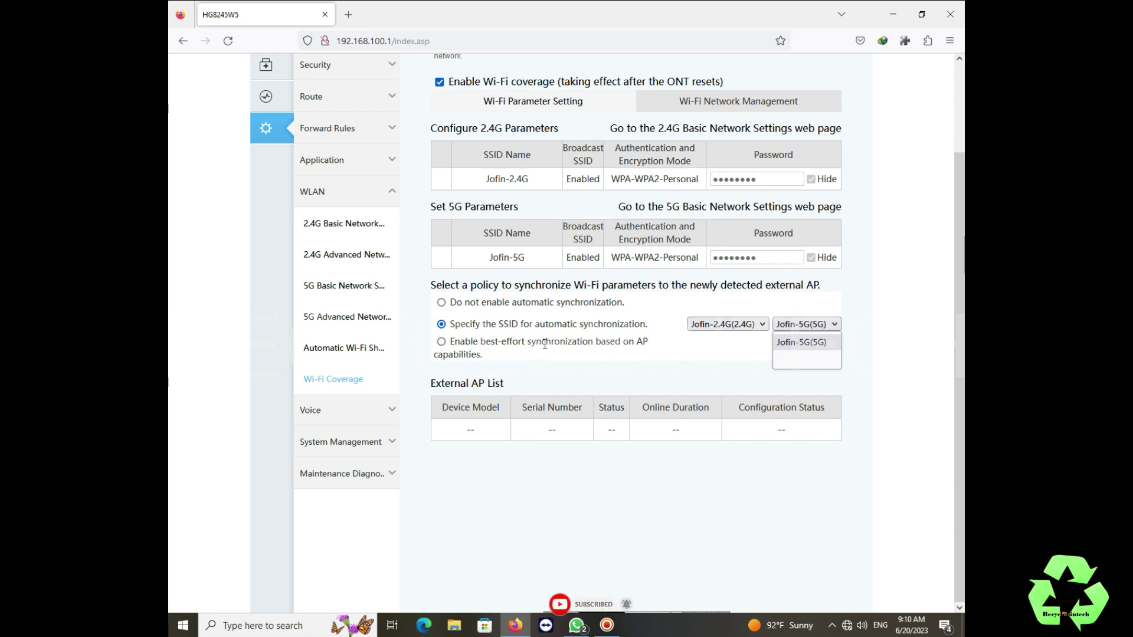
click(341, 421)
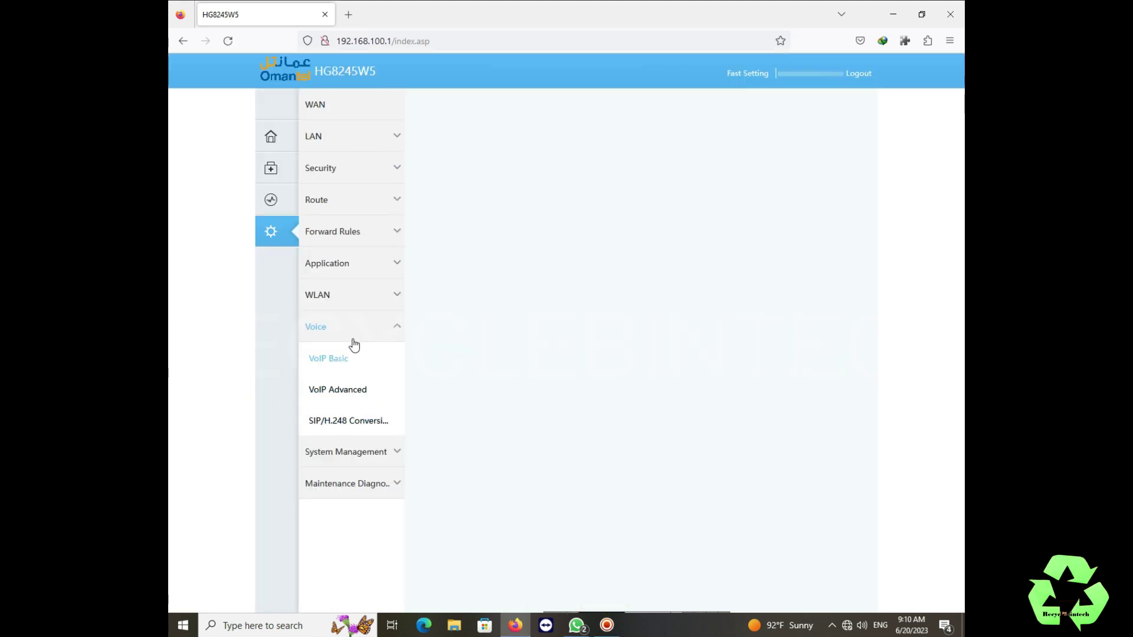
- Open Maintenance Diagnosis > Software Upgrade and scroll through the maintenance submenu
click(336, 452)
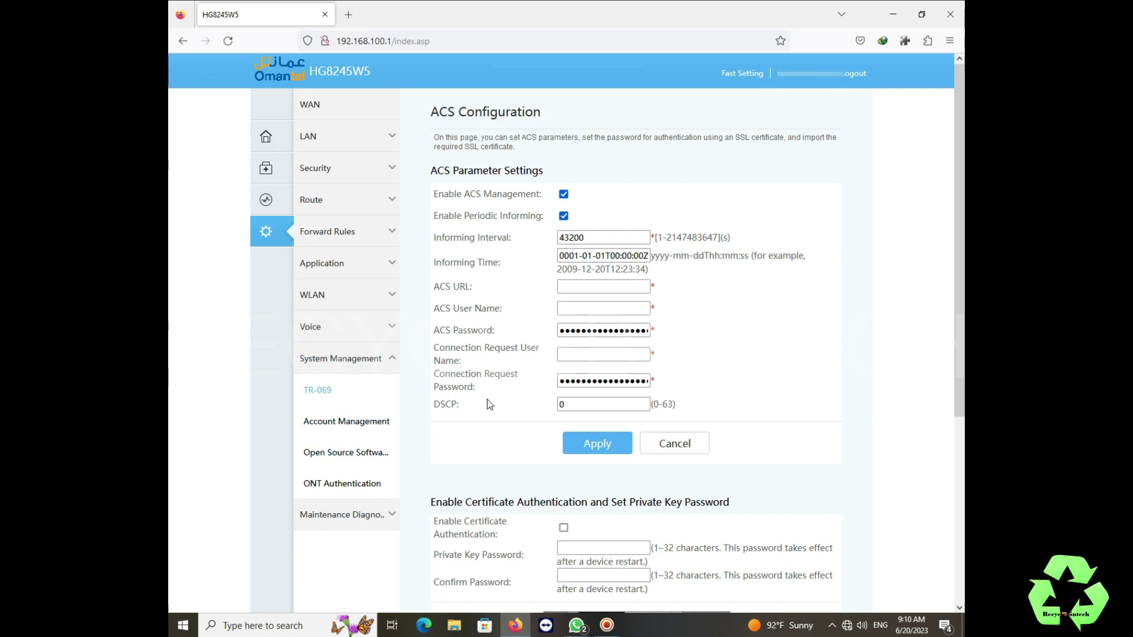
scroll(749, 378, down, 3)
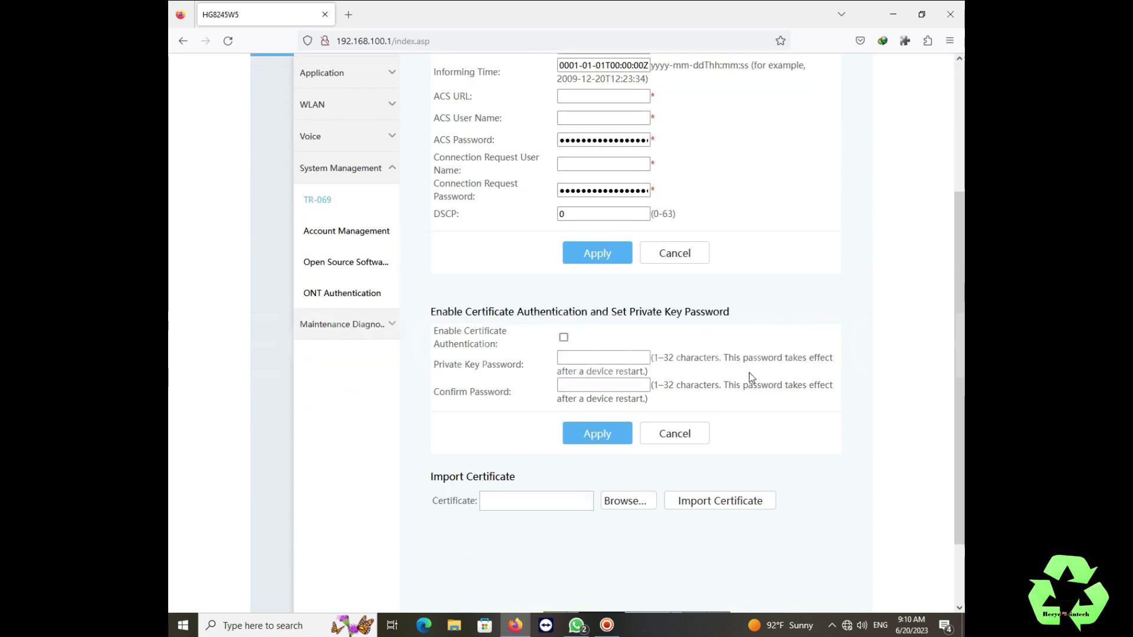
scroll(750, 379, down, 1)
scroll(750, 375, up, 3)
click(369, 454)
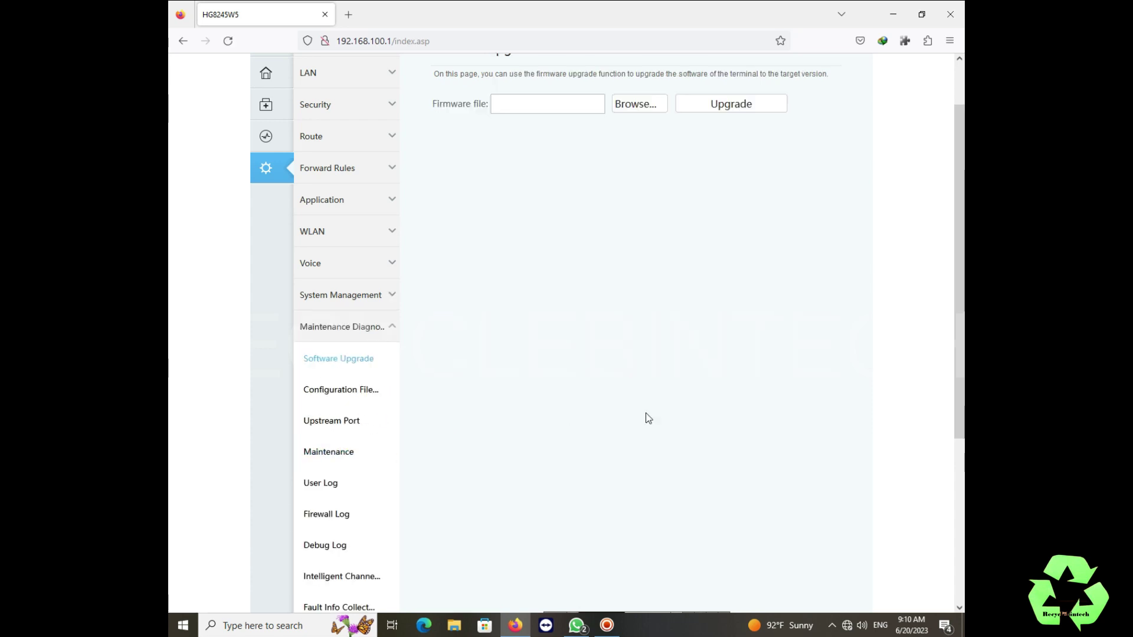
scroll(654, 395, down, 3)
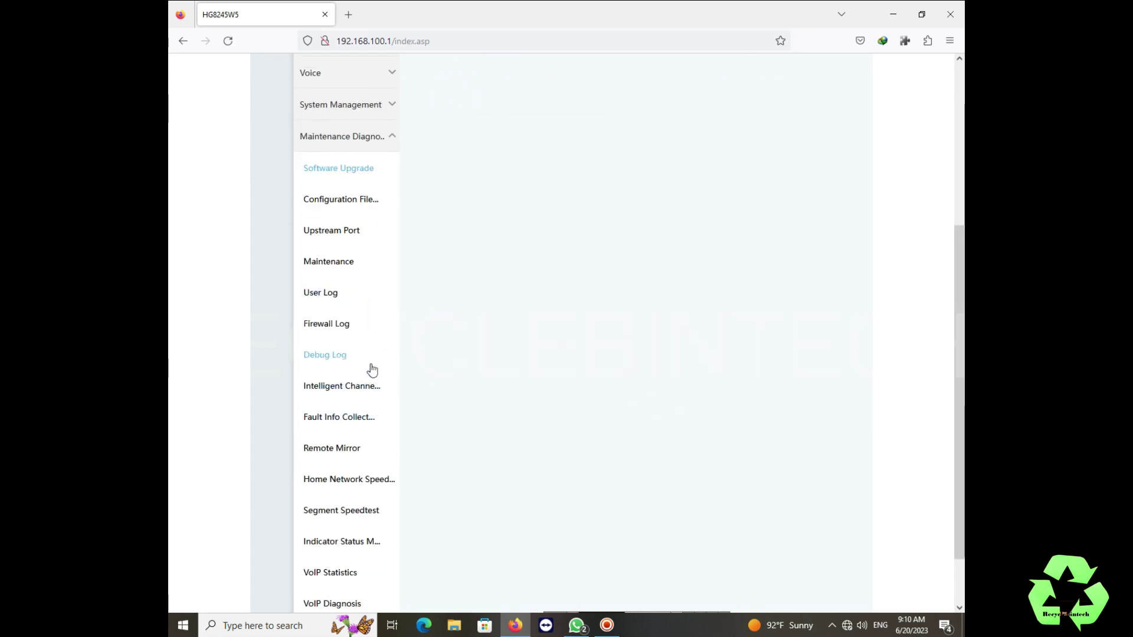
scroll(370, 370, down, 1)
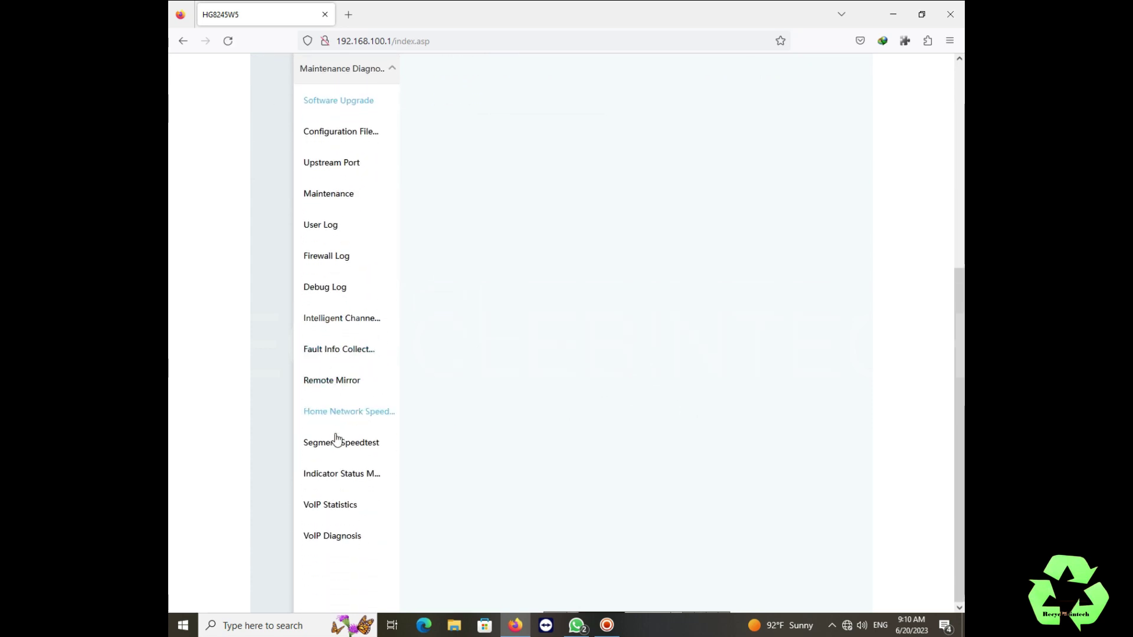
scroll(360, 525, up, 5)
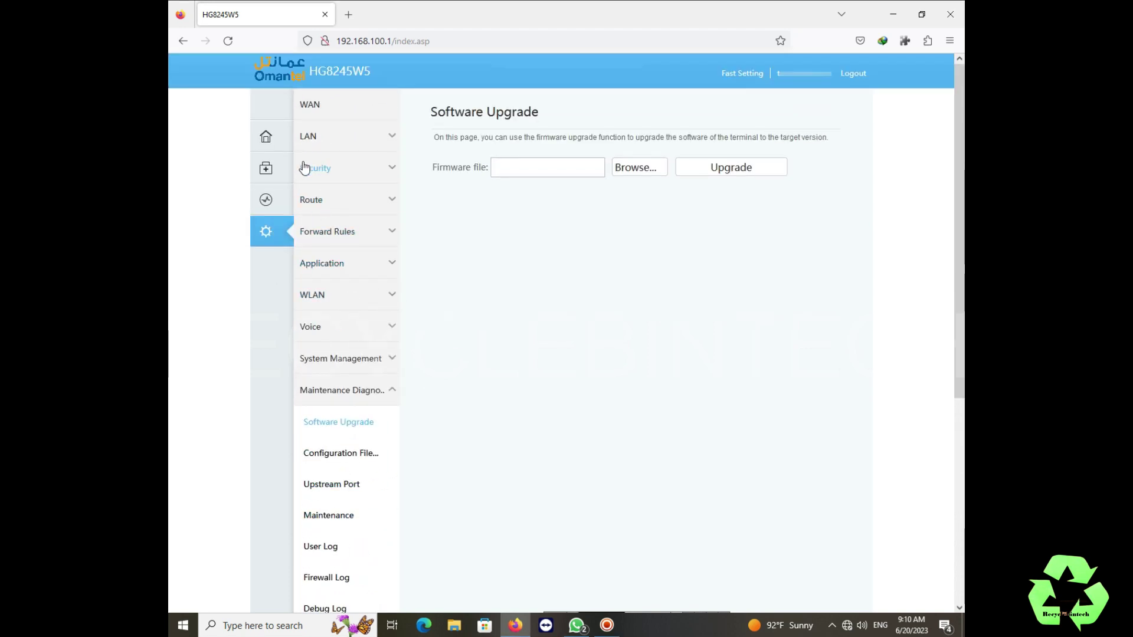
- Set the LAN ports to Layer 3 under LAN > Layer 2/3 Port, apply, and go to LAN Host
click(354, 112)
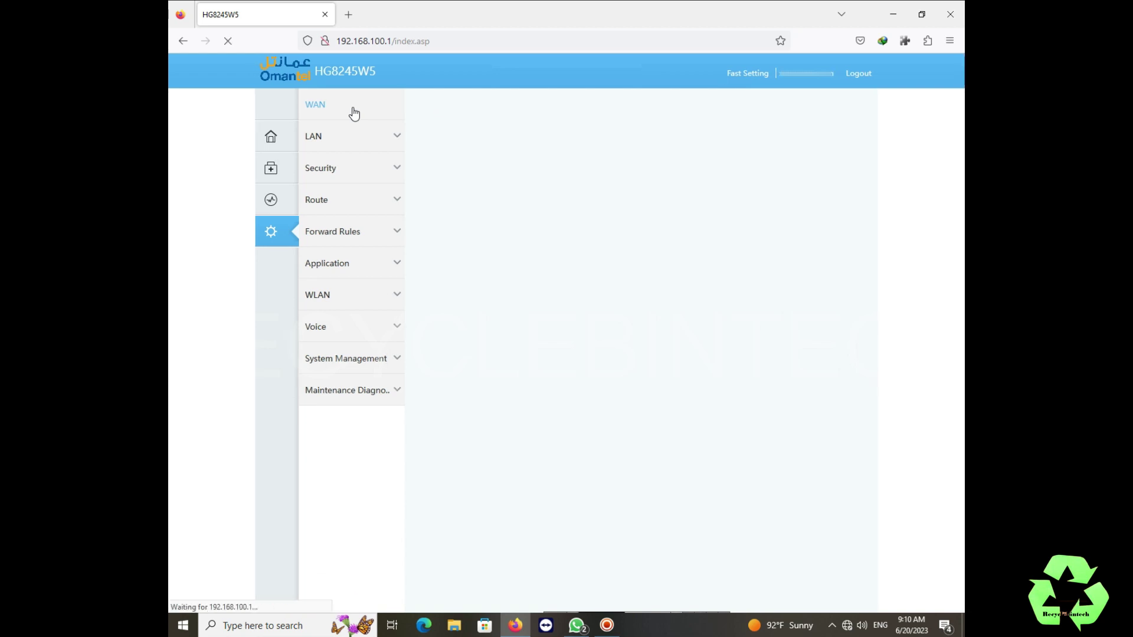
click(330, 142)
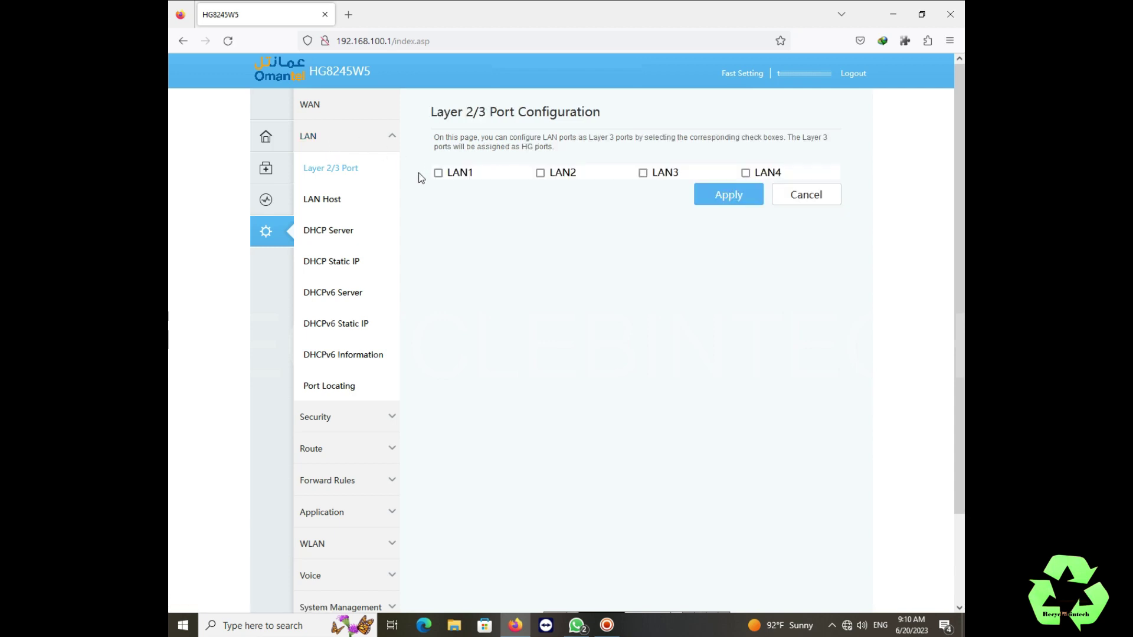
click(438, 172)
click(540, 173)
click(643, 173)
click(739, 196)
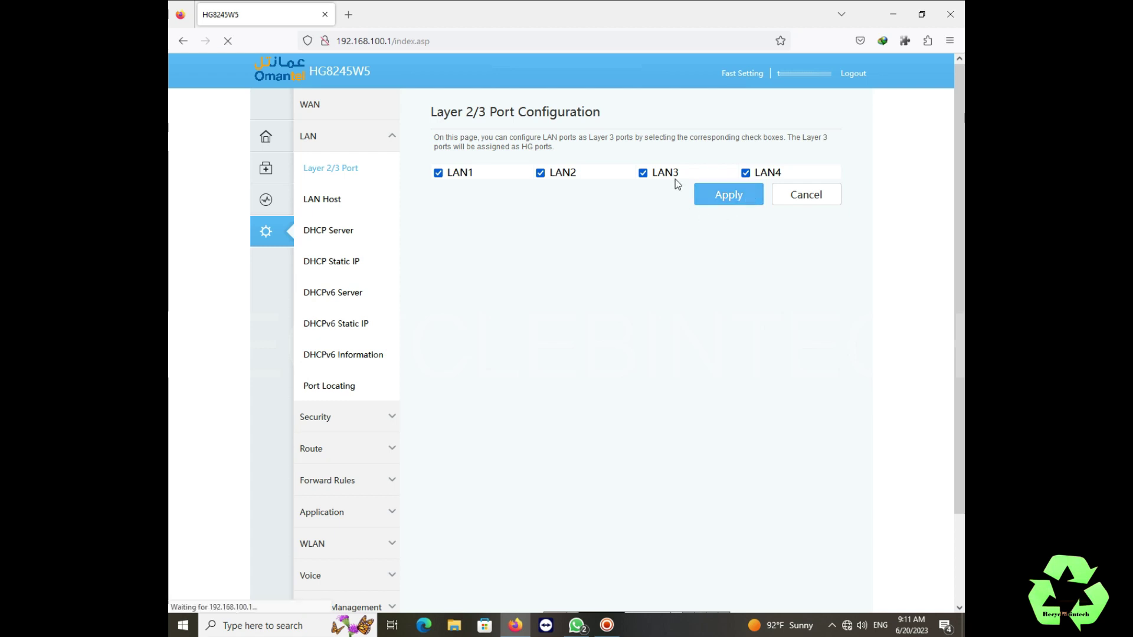
click(333, 205)
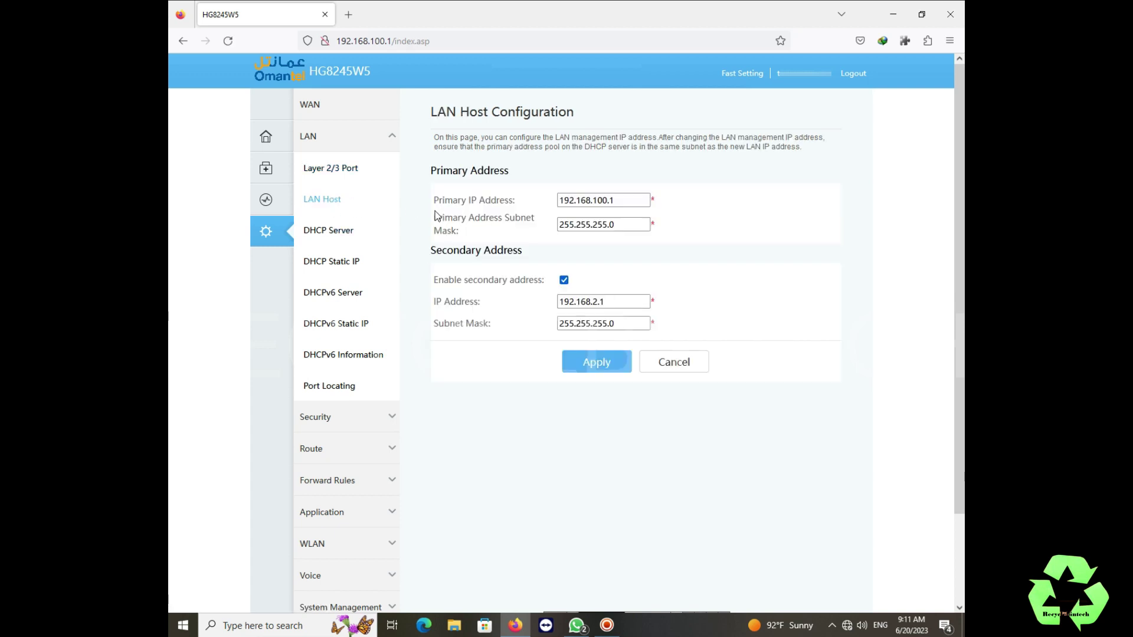
- Untick Enable Primary DHCP Server, Enable DHCP Relay and Enable Option125 on DHCP Server, then apply
click(336, 236)
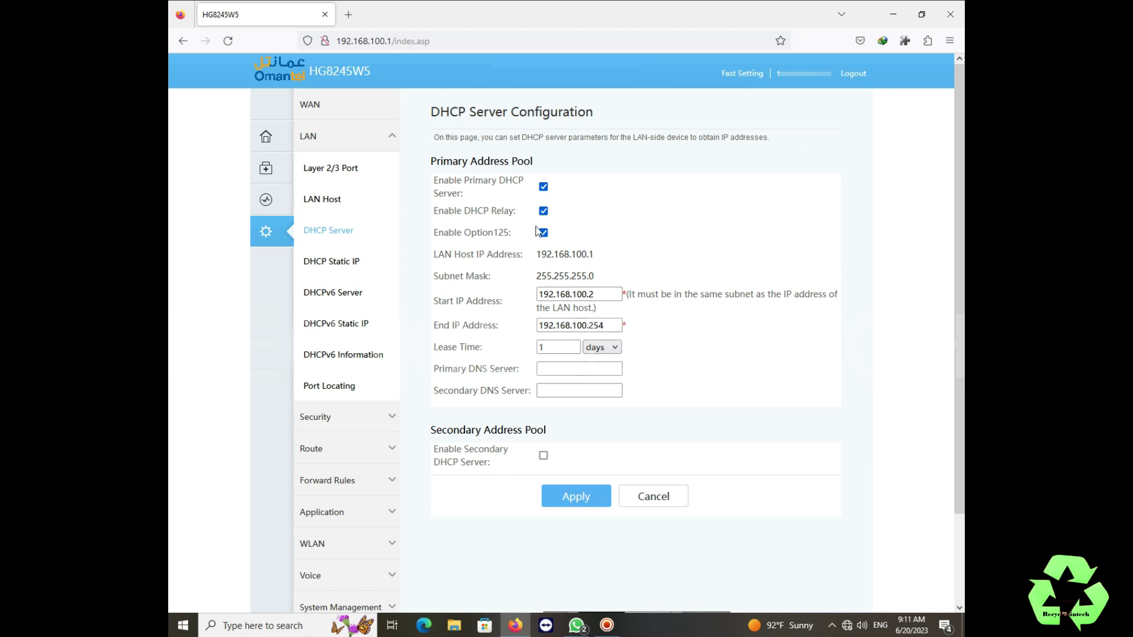
click(544, 186)
click(543, 210)
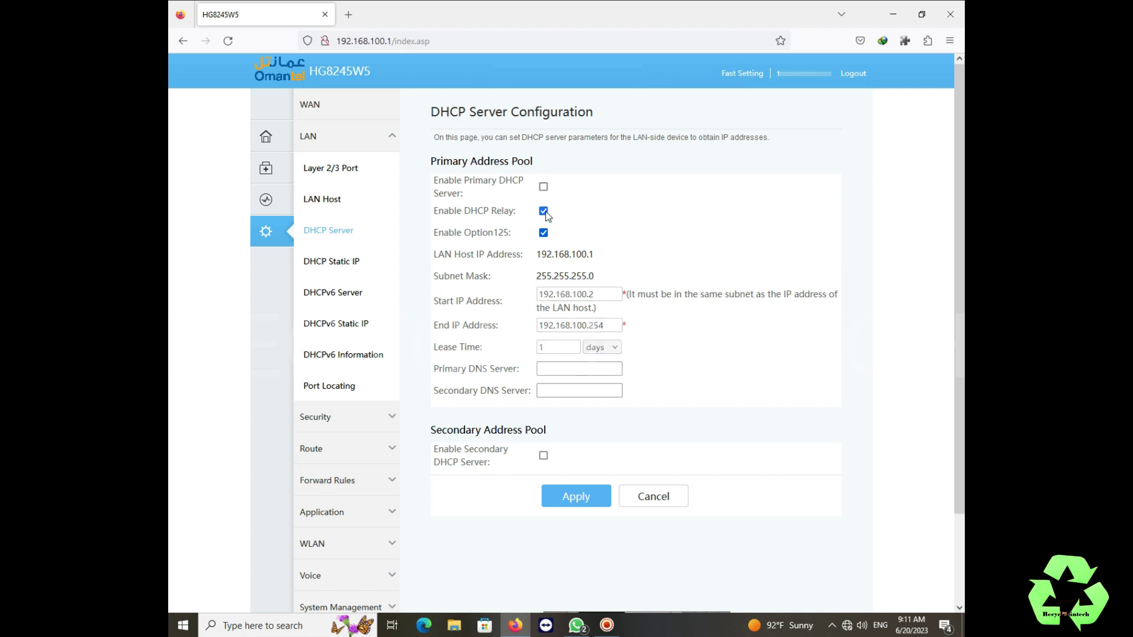
click(544, 232)
click(575, 497)
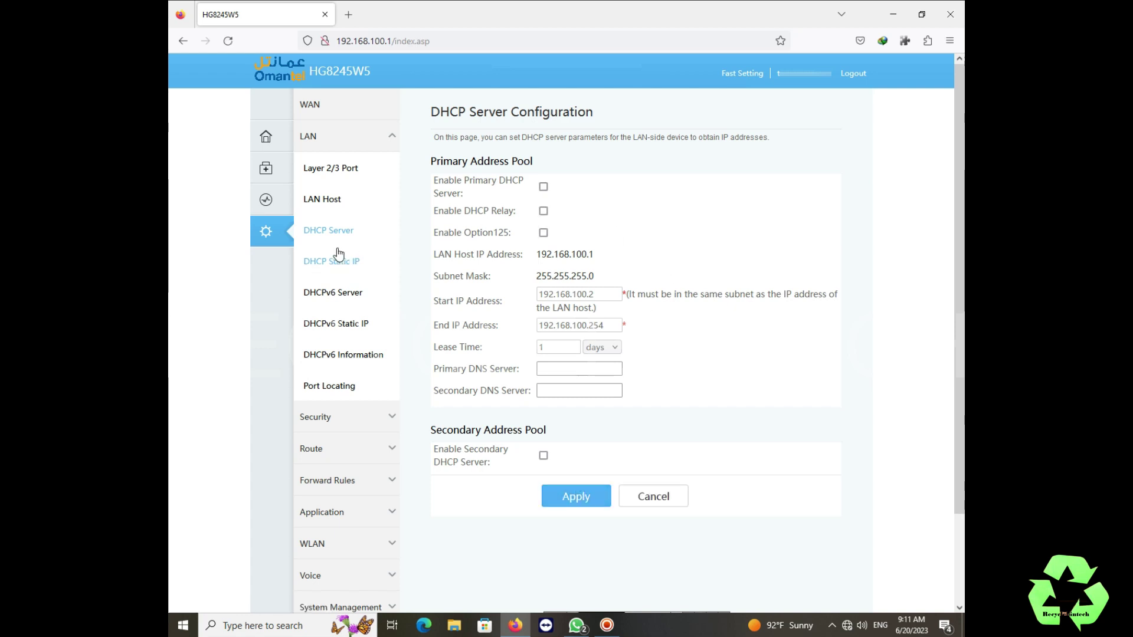
- Change the secondary LAN IP address to 192.168.4.1 and apply
click(320, 203)
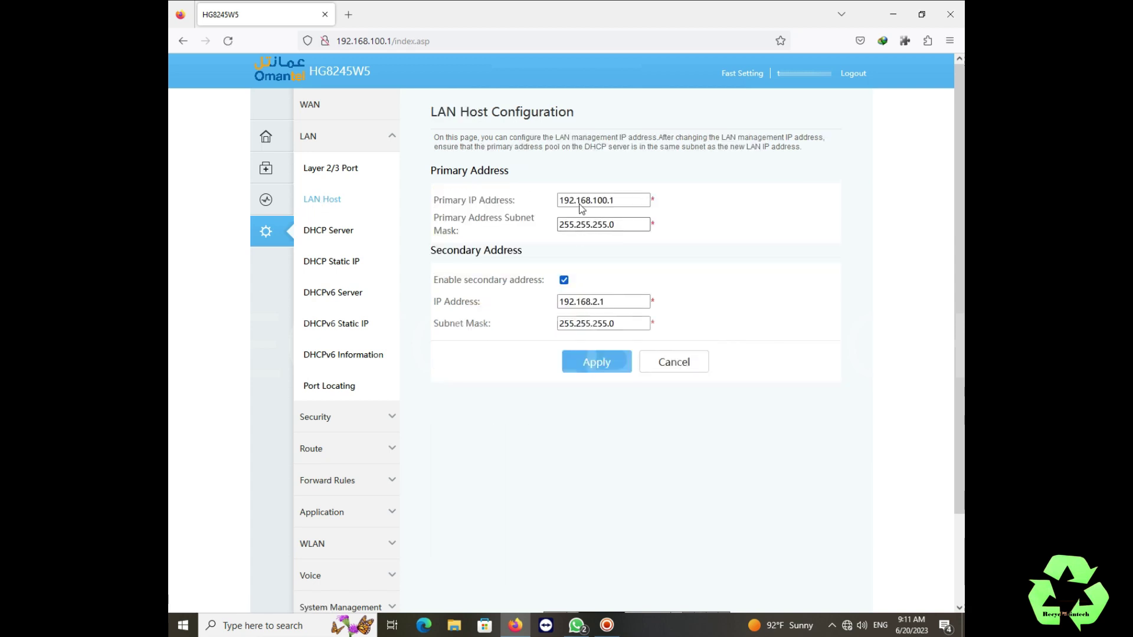
click(598, 302)
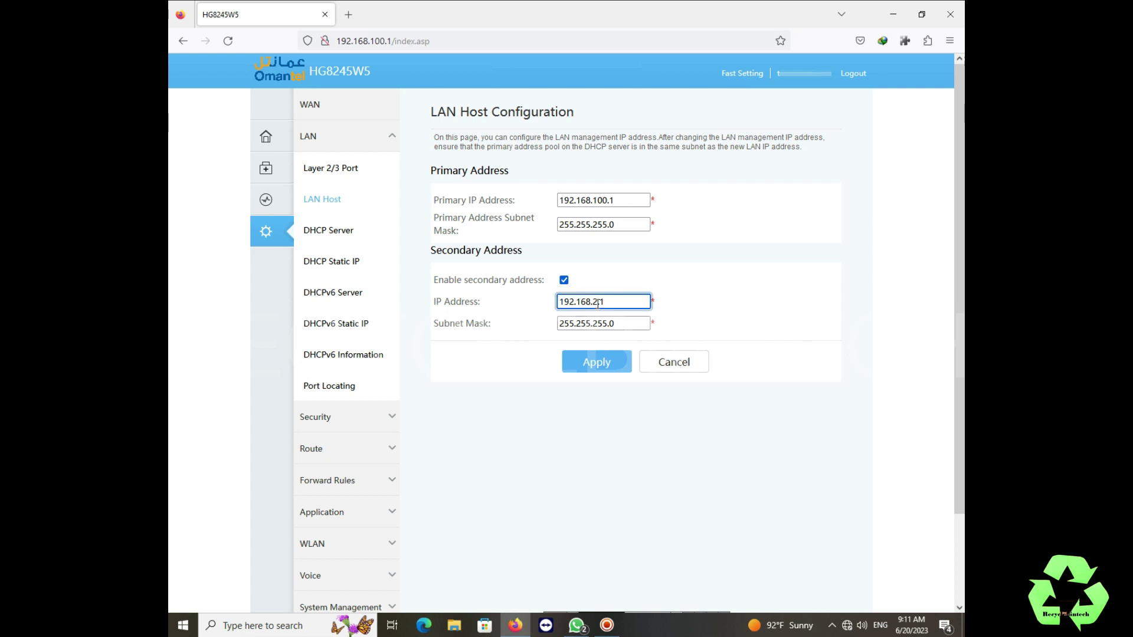
key(BackSpace)
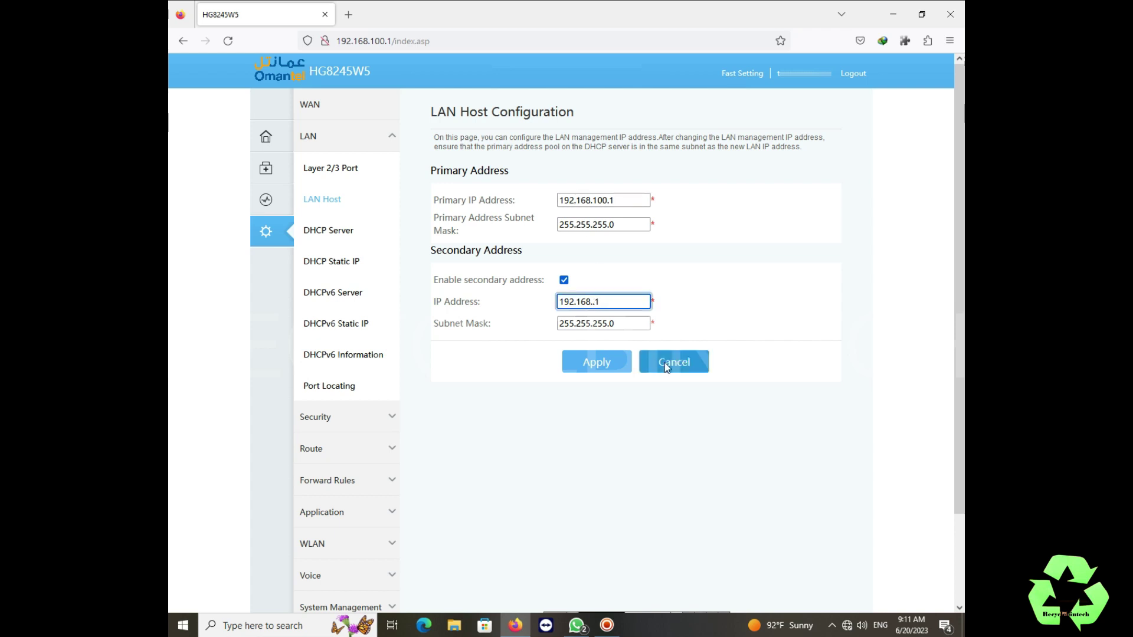
text(4)
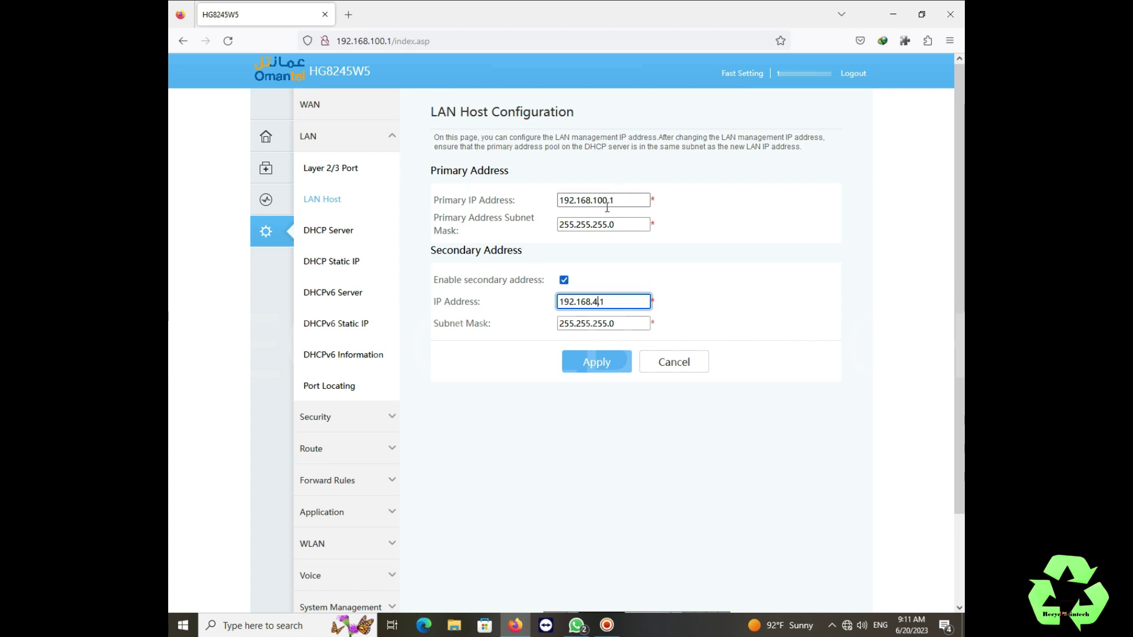
click(591, 369)
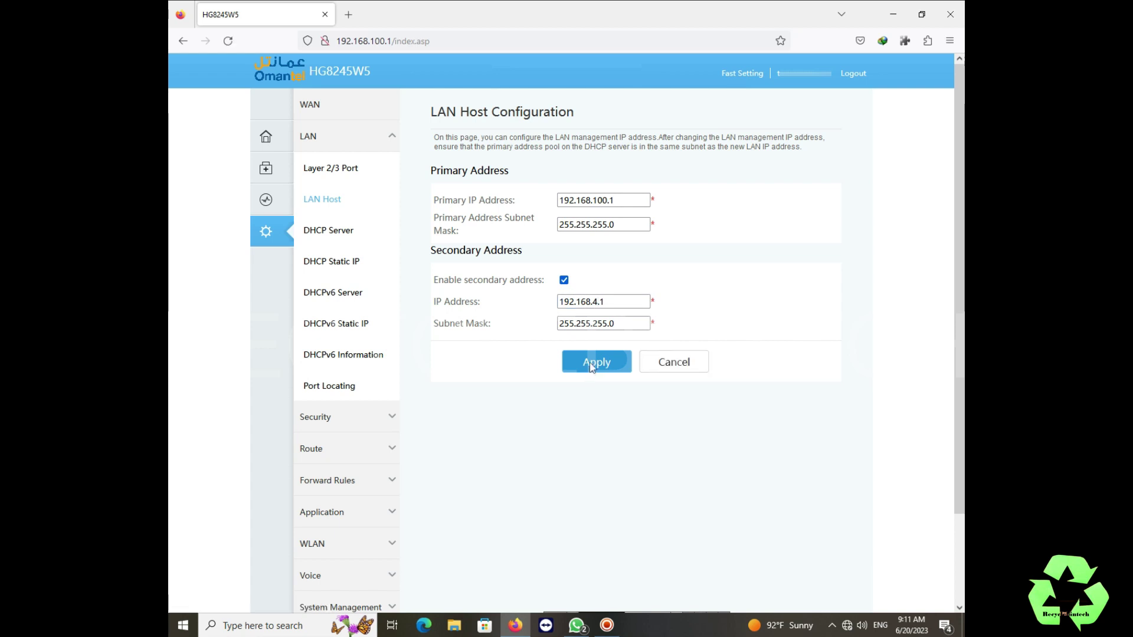
click(591, 367)
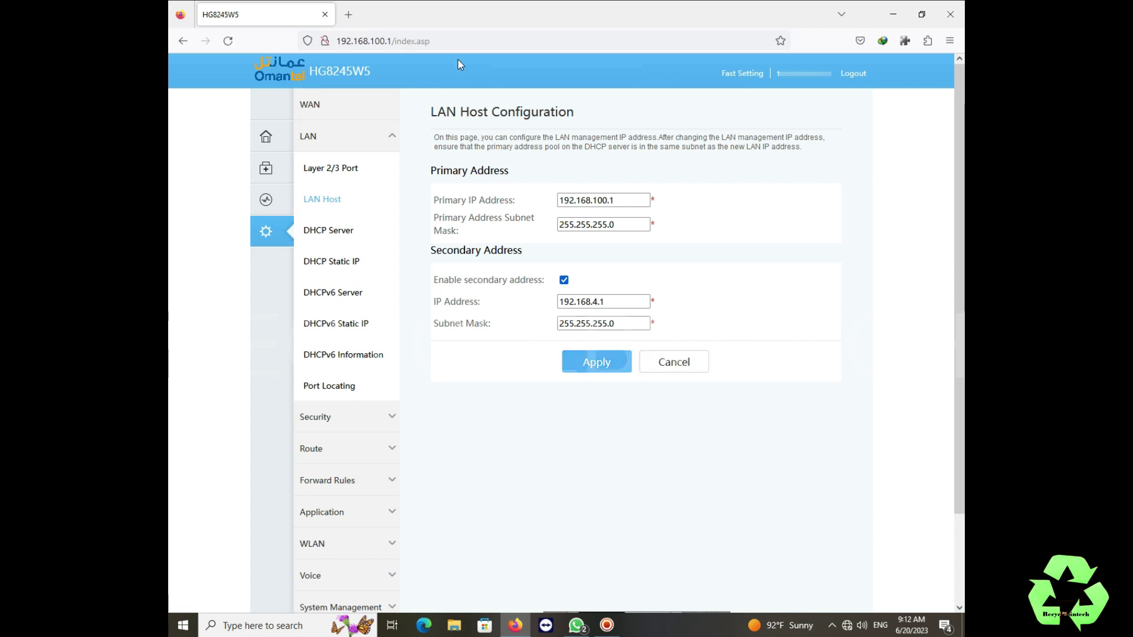
- Untick Enable secondary address and apply the LAN Host settings
click(563, 279)
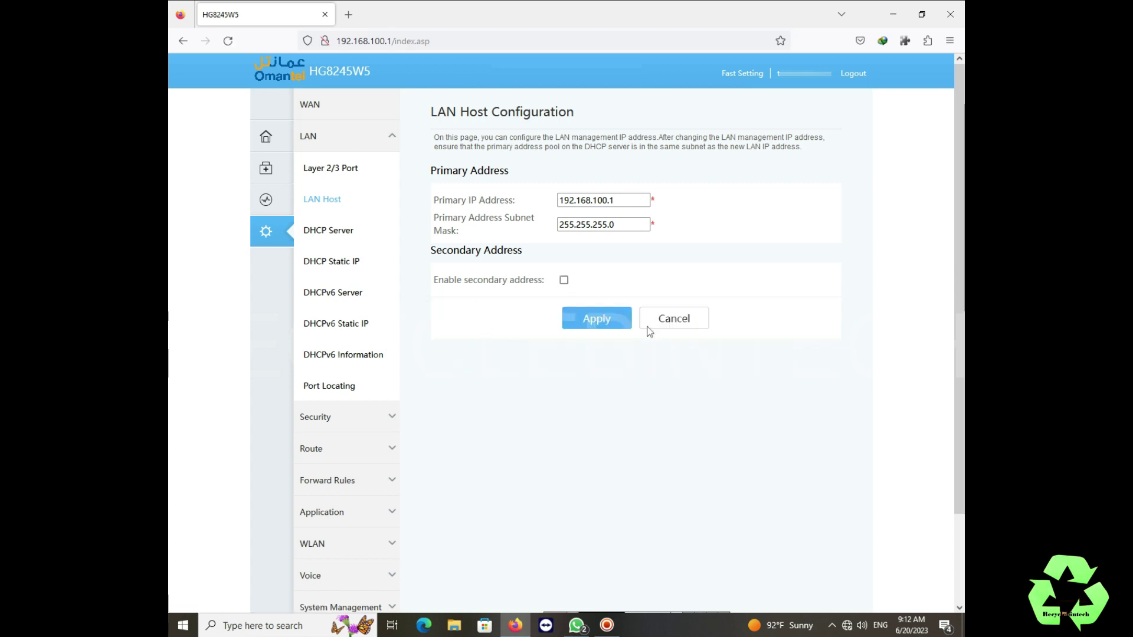
click(607, 331)
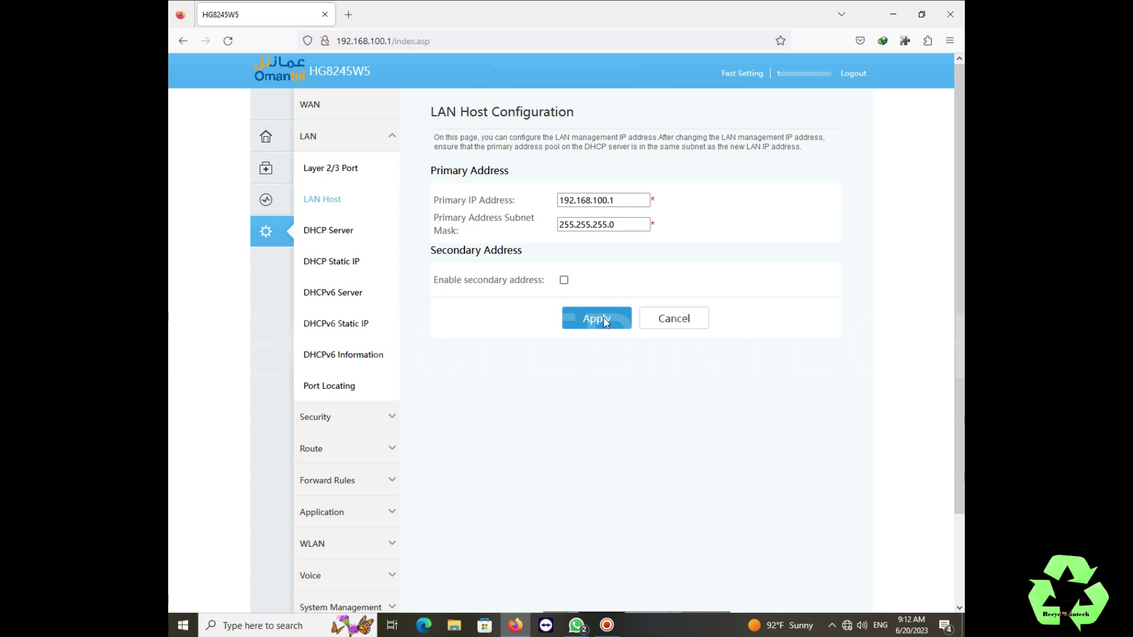
click(603, 319)
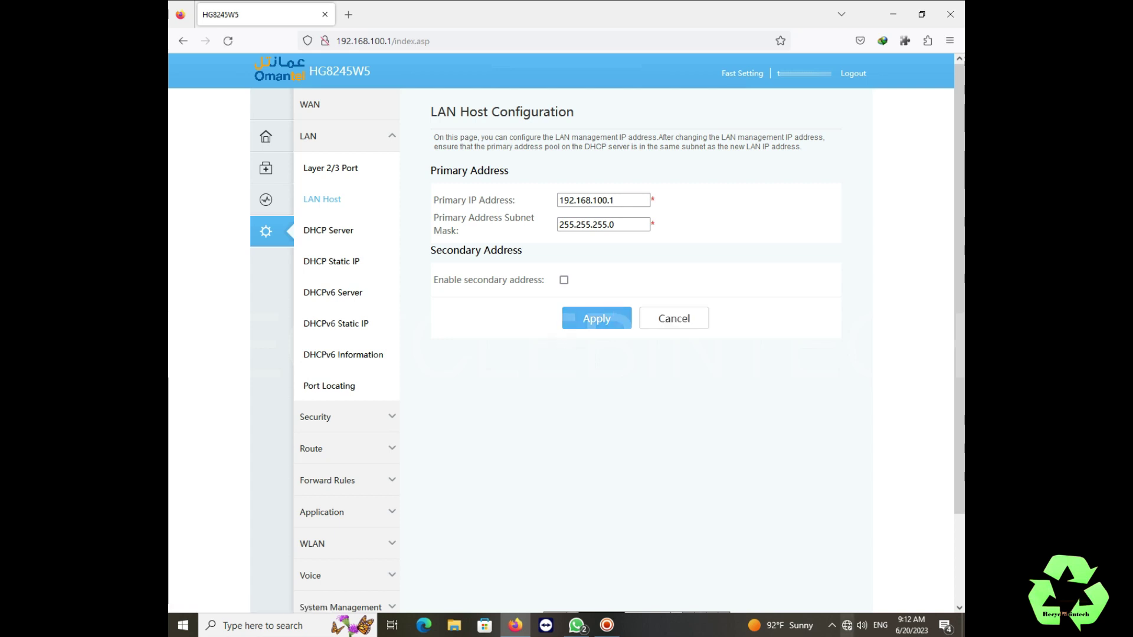
- Disconnect and reconnect Jofin-2.4G, then click into the router login User Name and Password fields
click(848, 625)
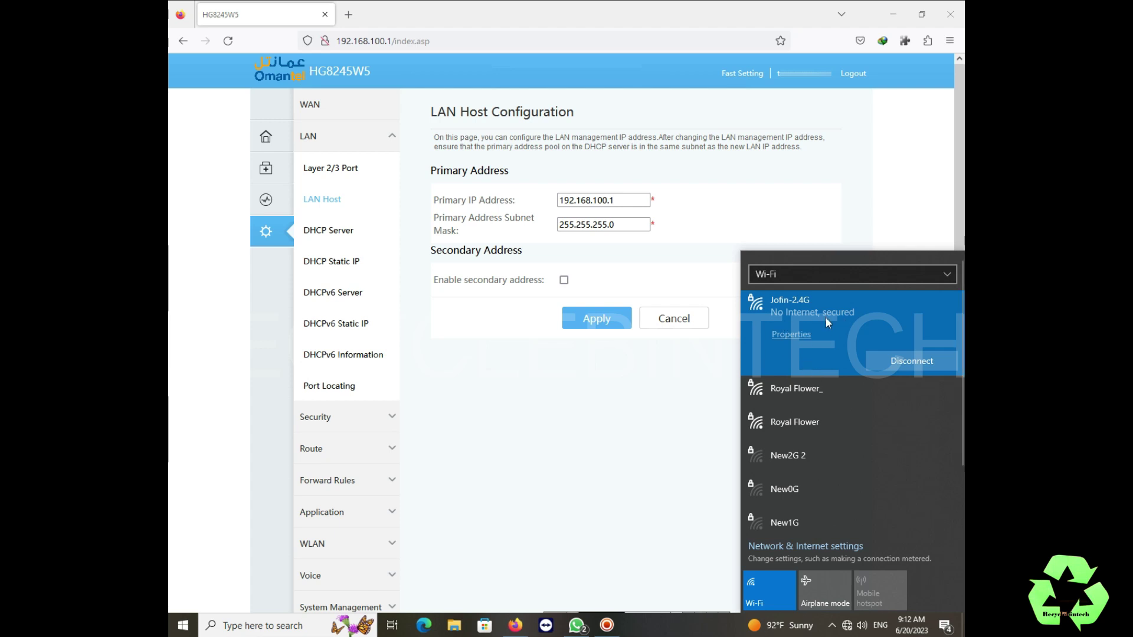
click(847, 626)
click(847, 626)
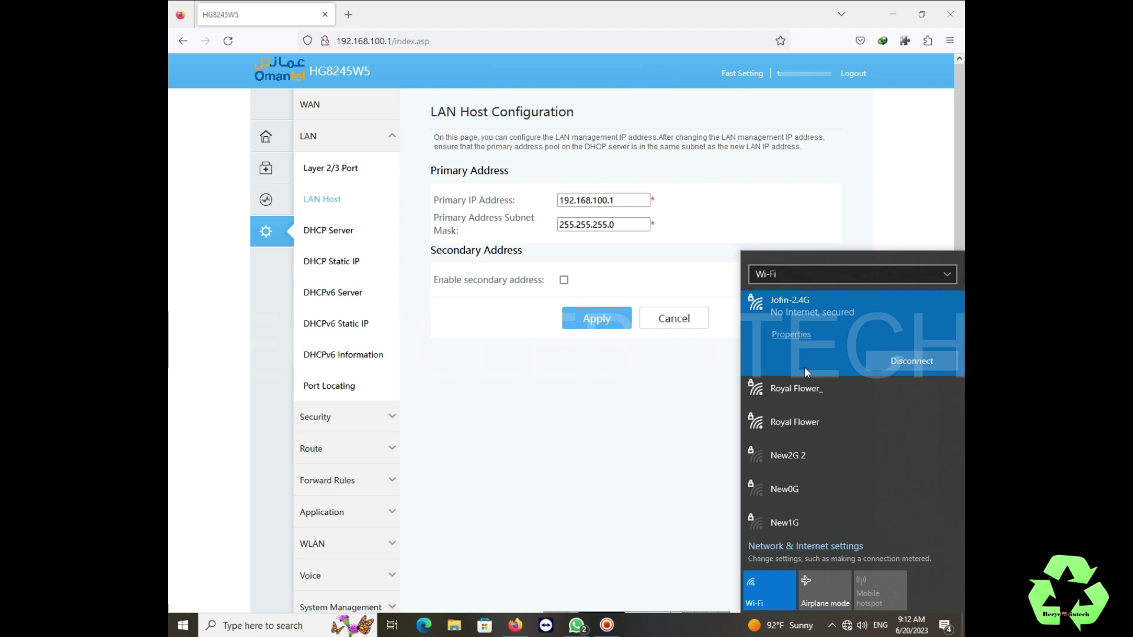
click(916, 360)
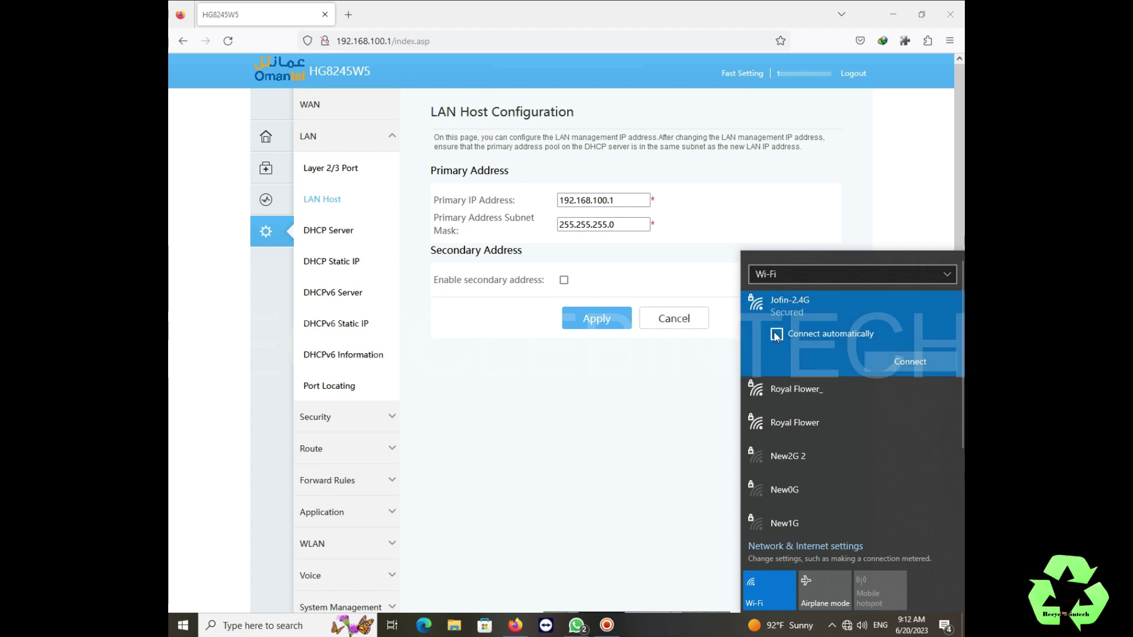
click(913, 360)
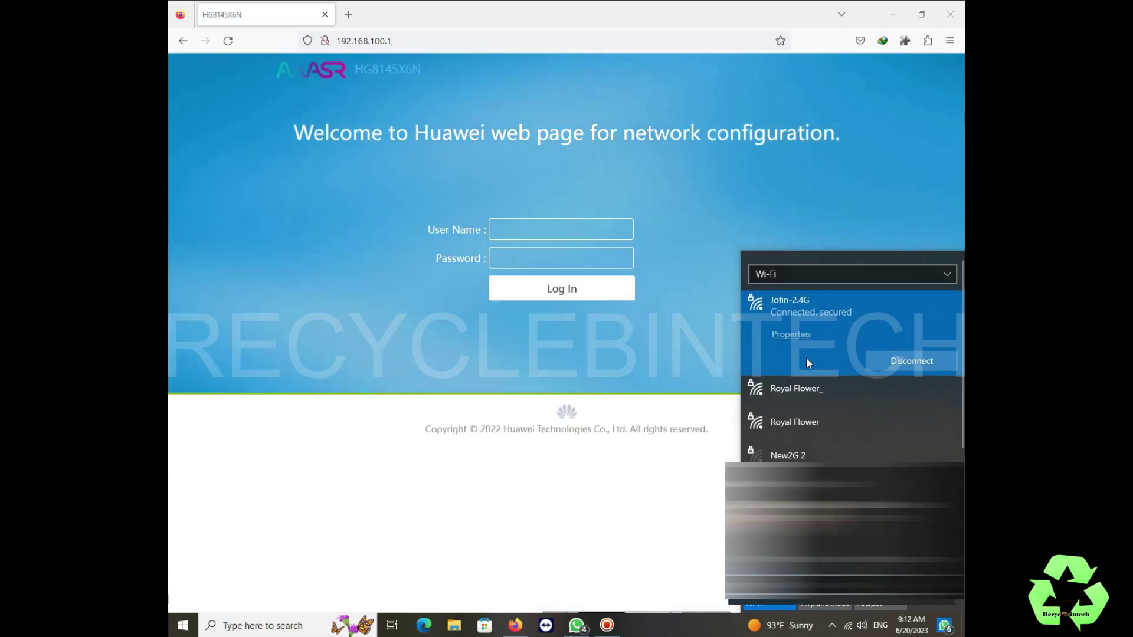
key(Escape)
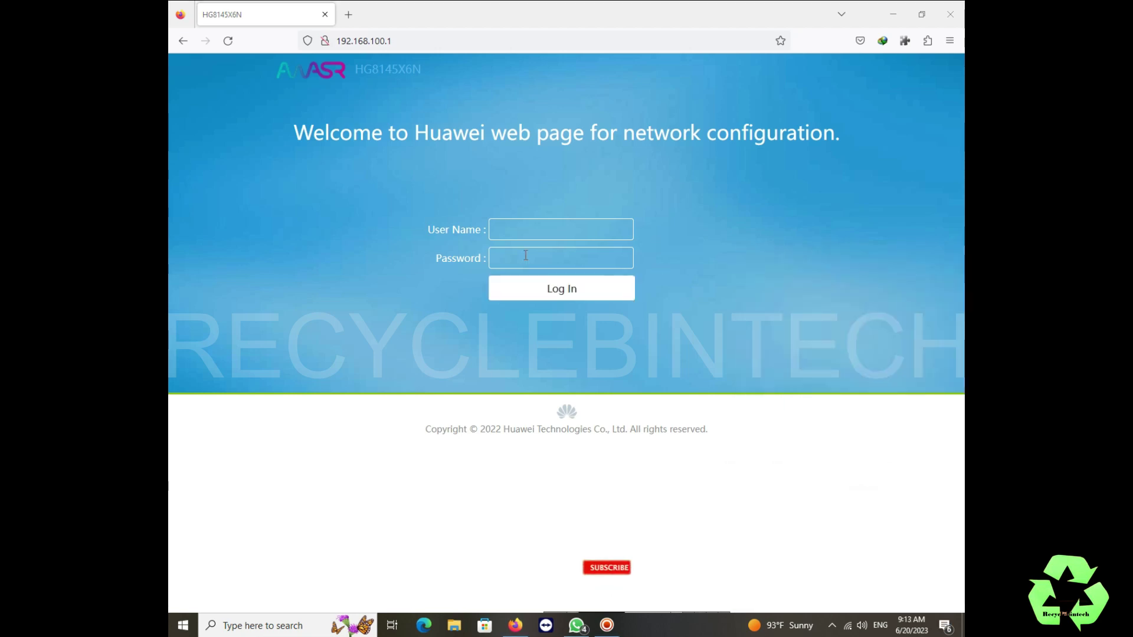
click(517, 228)
click(516, 256)
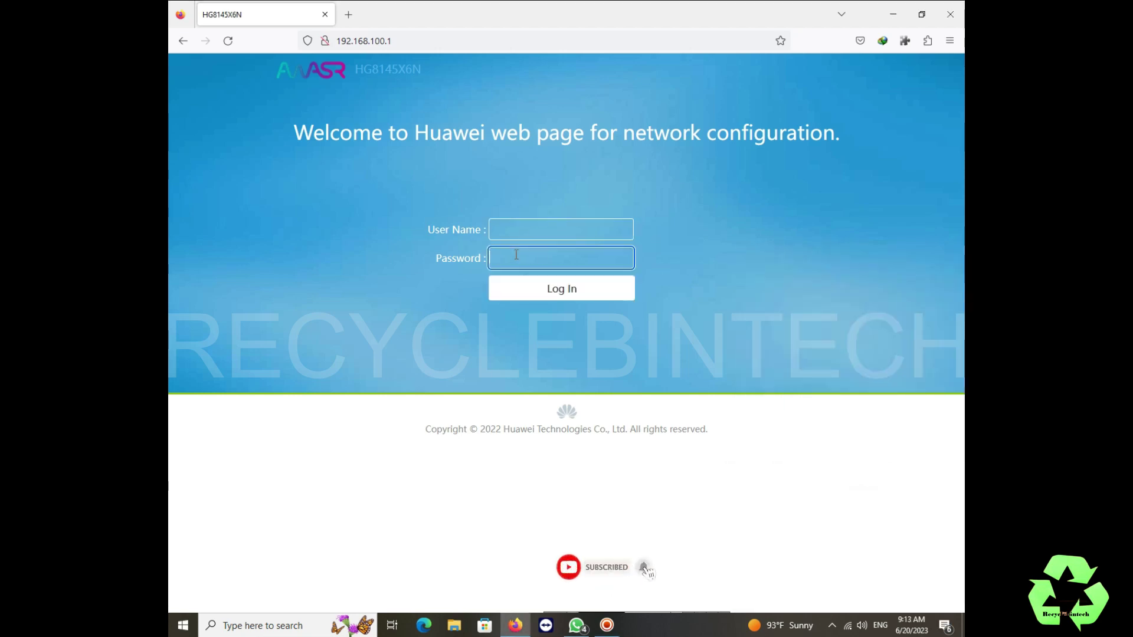